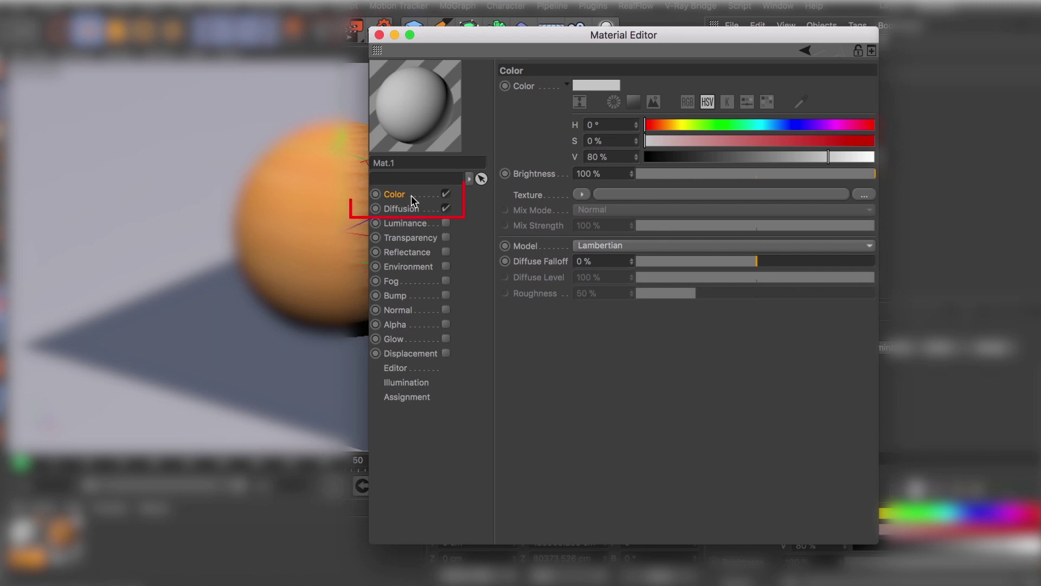
- Examine the Color, Diffusion, Luminance and Transparency channel settings of material Mat.1
left_click(411, 209)
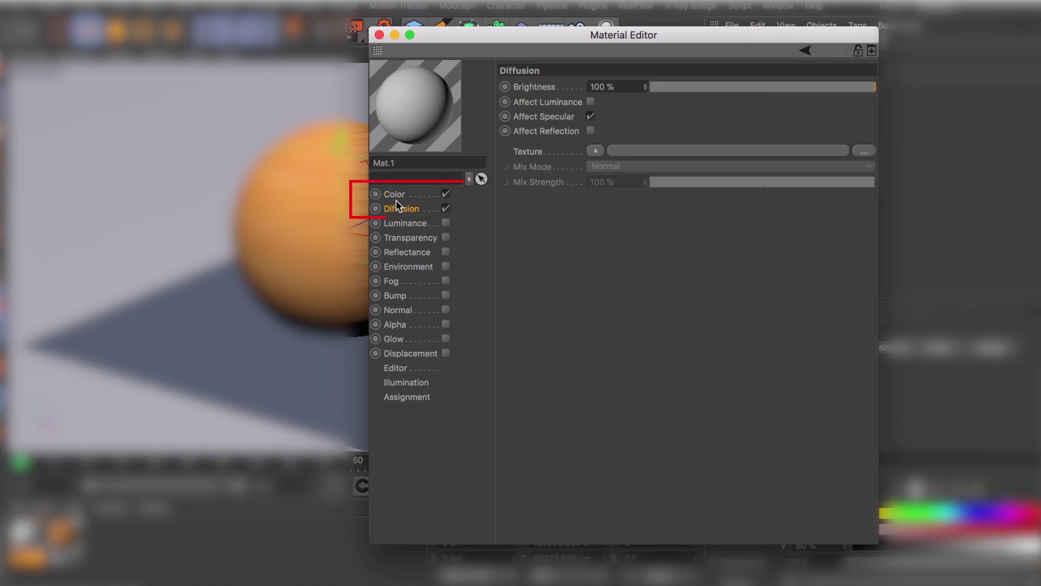
left_click(394, 196)
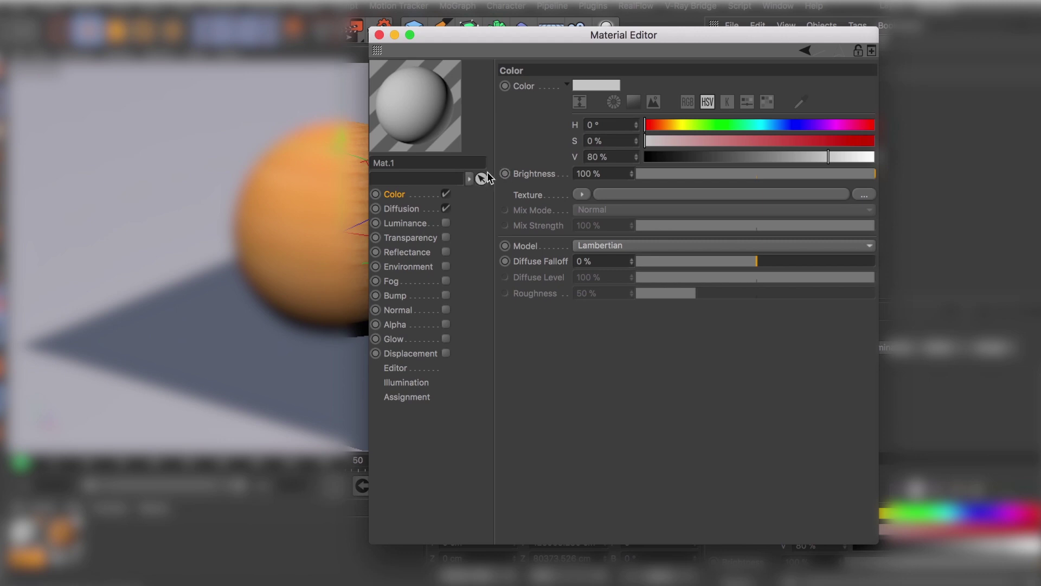
left_click(407, 224)
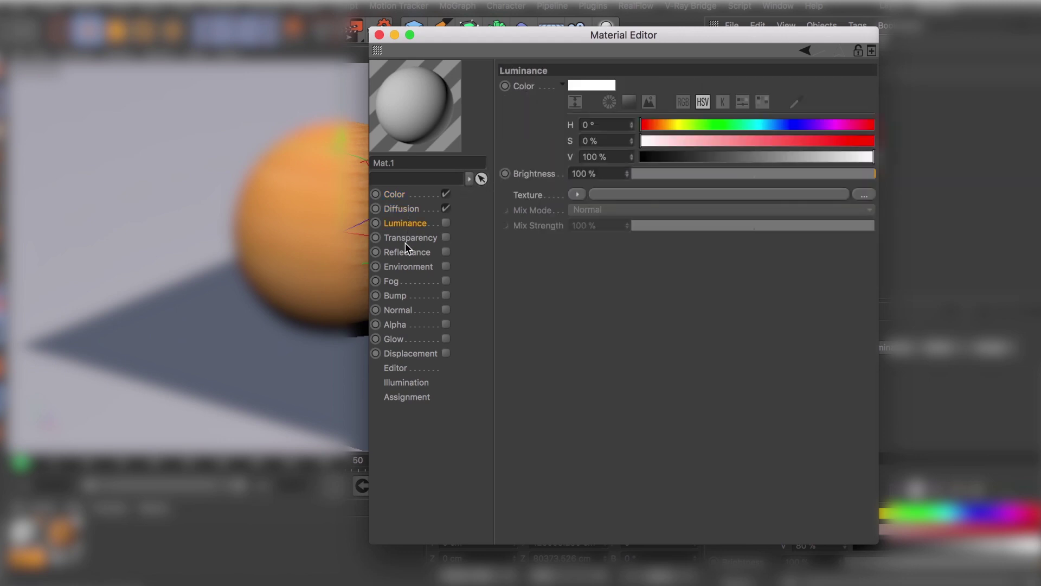
left_click(409, 240)
left_click(400, 196)
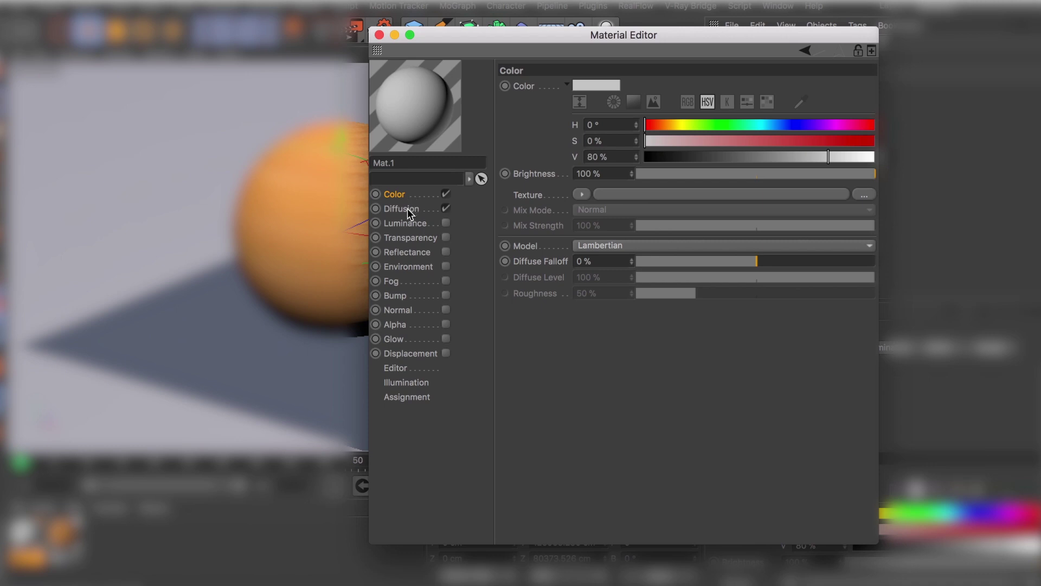
left_click(407, 209)
left_click(402, 224)
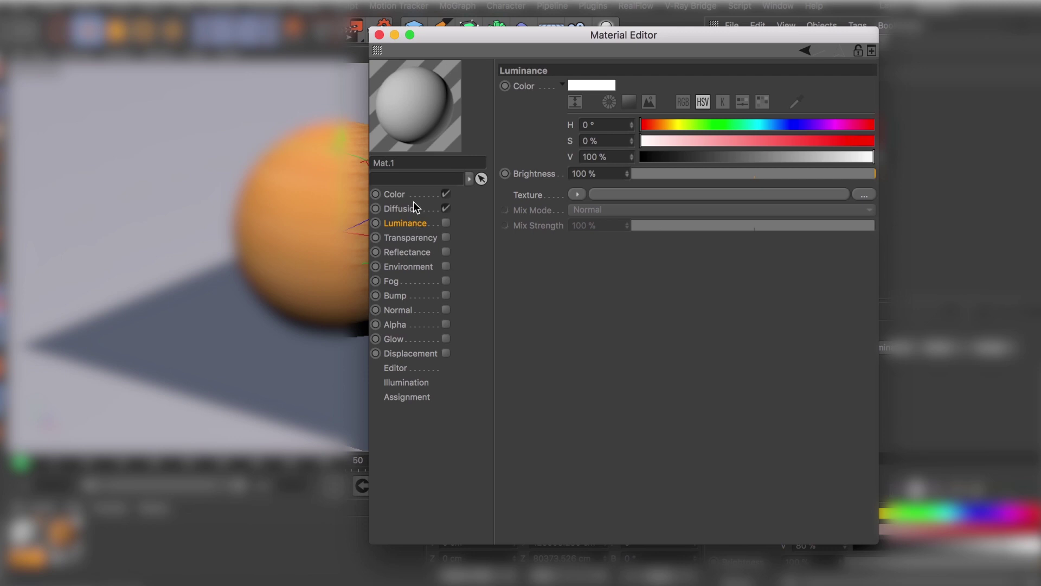
left_click(400, 196)
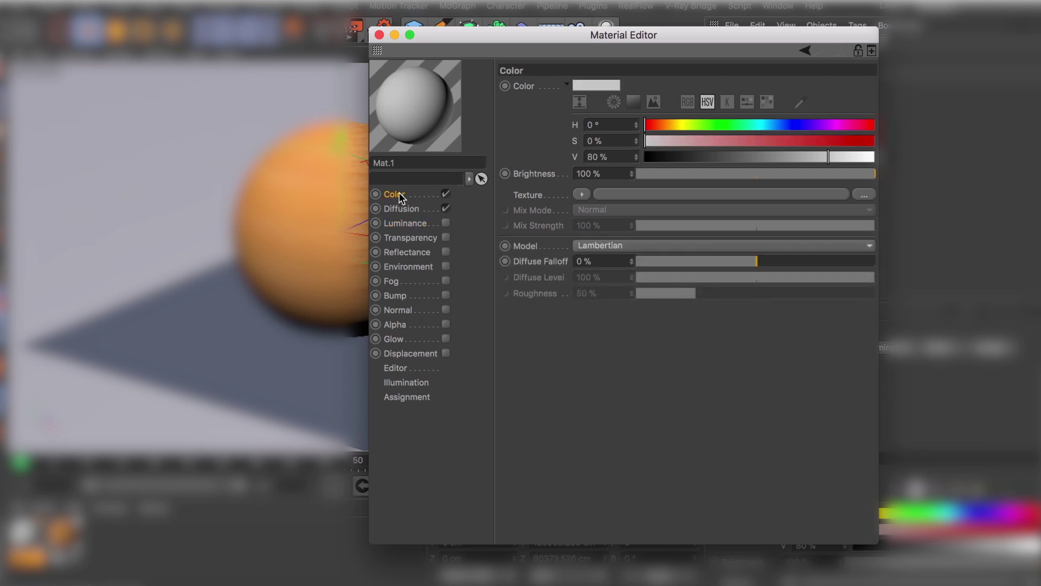
- Set Mat.1's Color channel to a pink with H 340°, S 51% and V 80%
left_click(591, 84)
left_click_drag(649, 81, 620, 83)
left_click(623, 98)
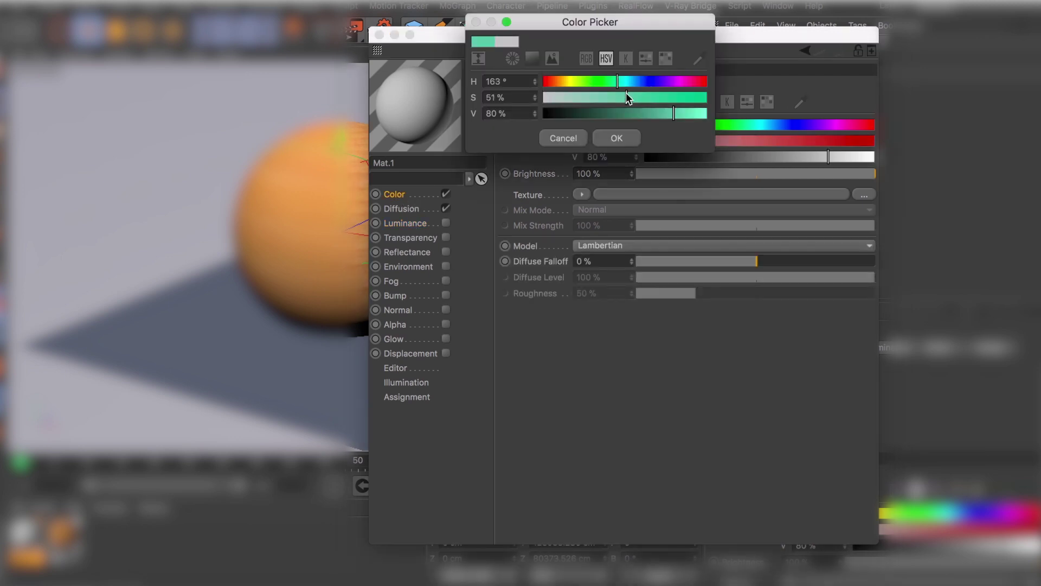
left_click(698, 86)
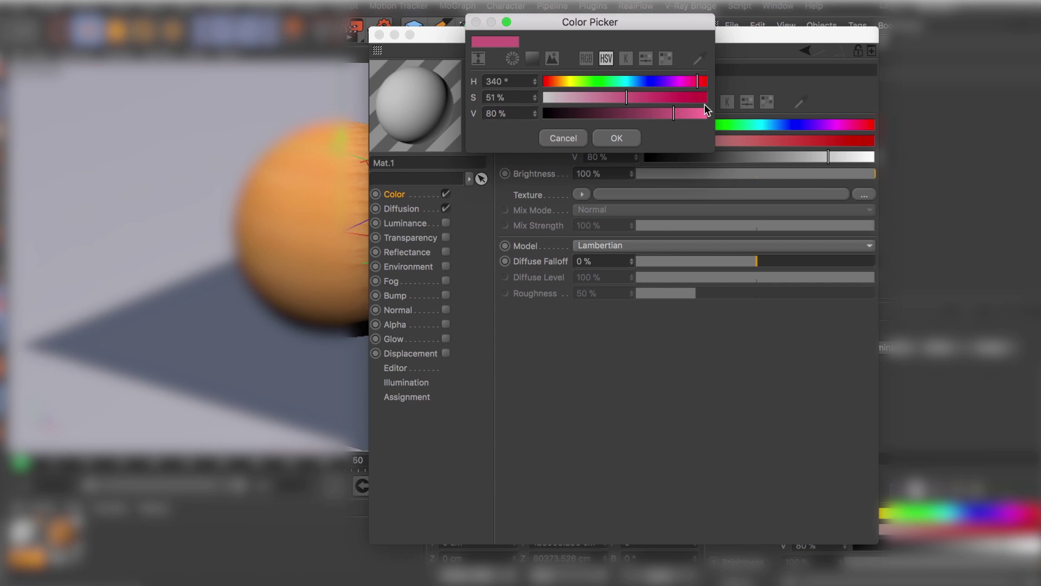
left_click(617, 137)
- Set the Diffuse Falloff of Mat.1's Color channel to 29%
left_click(601, 194)
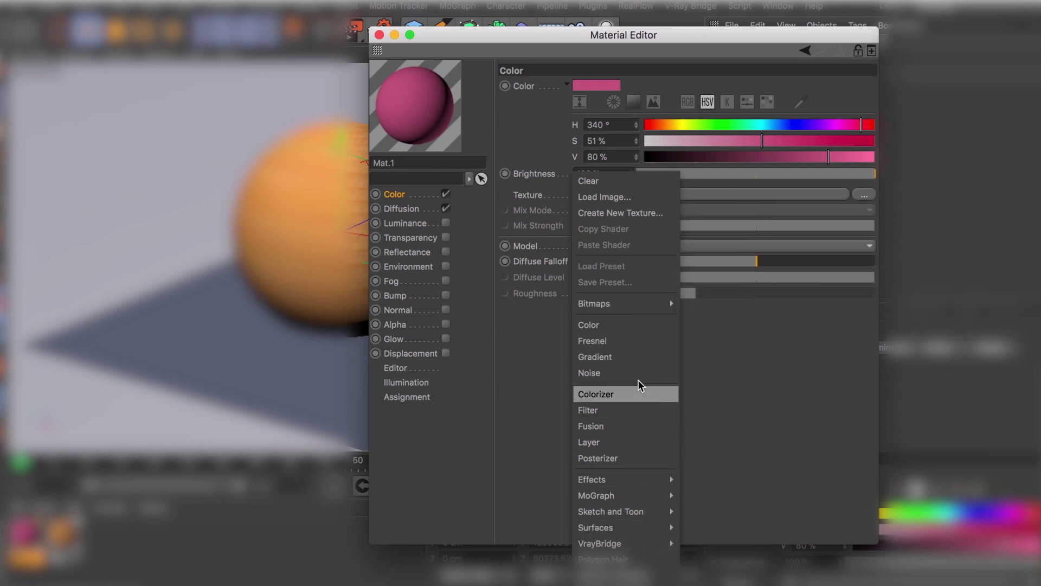
left_click(720, 348)
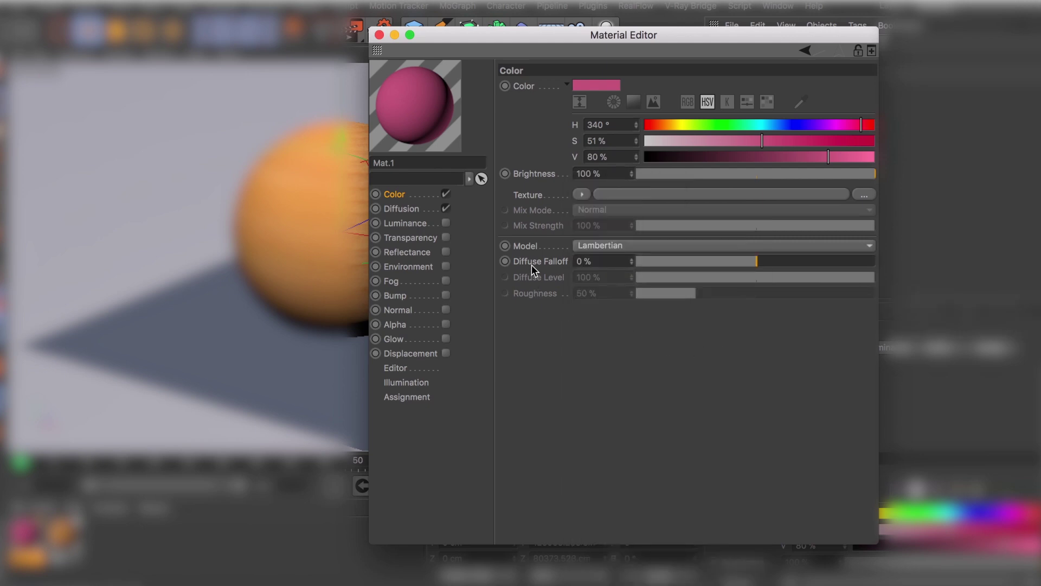
left_click(791, 258)
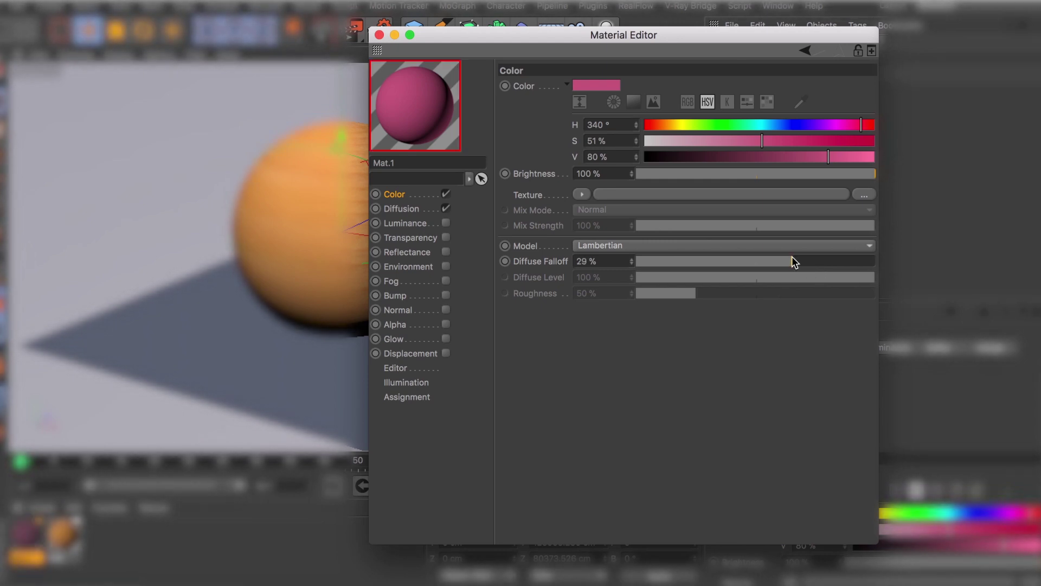
- Set Mat.1's material preview size to Huge and open the preview in a separate window
right_click(430, 118)
left_click(470, 96)
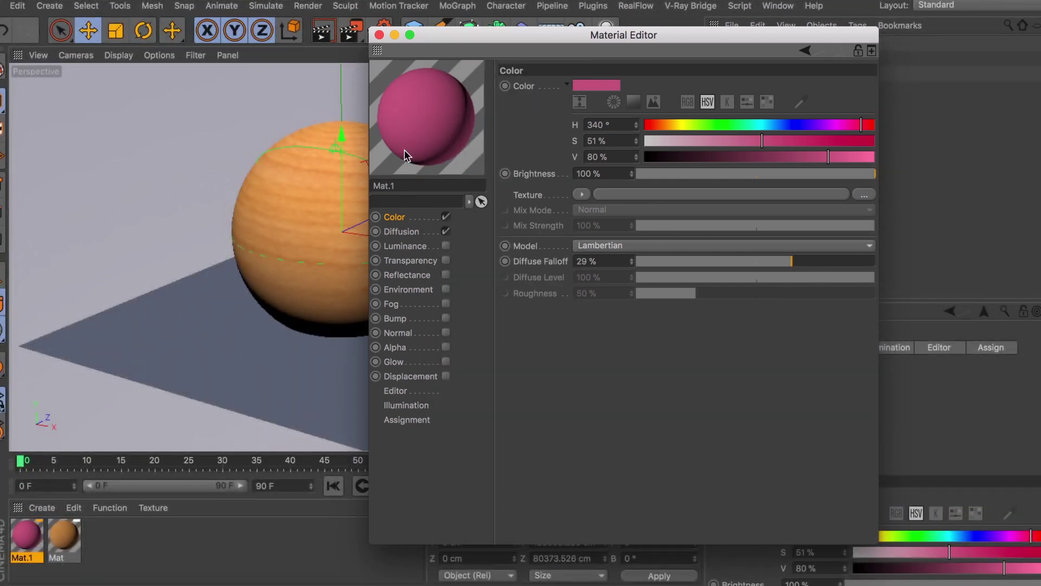
right_click(418, 122)
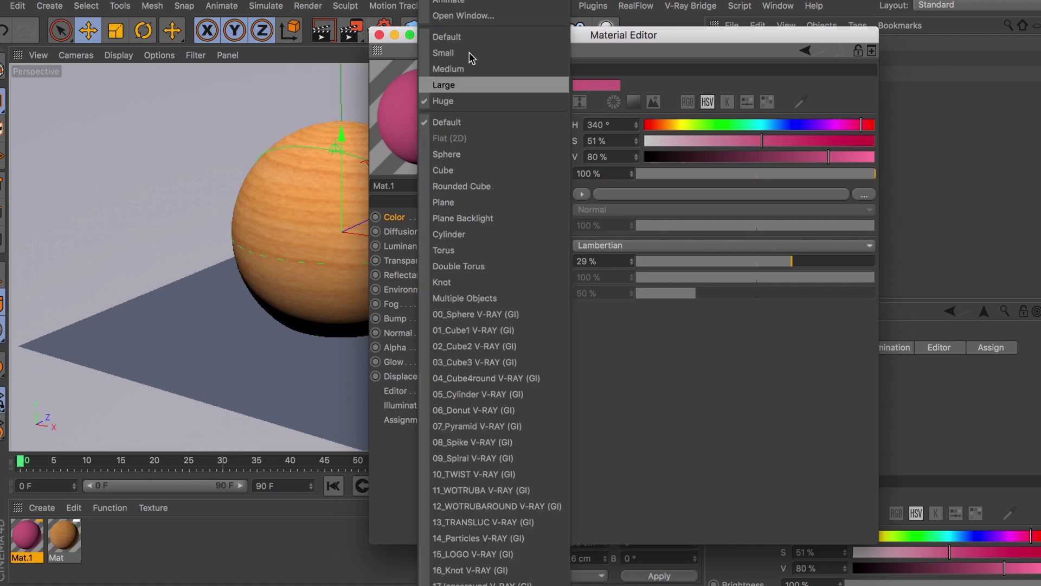
left_click(484, 19)
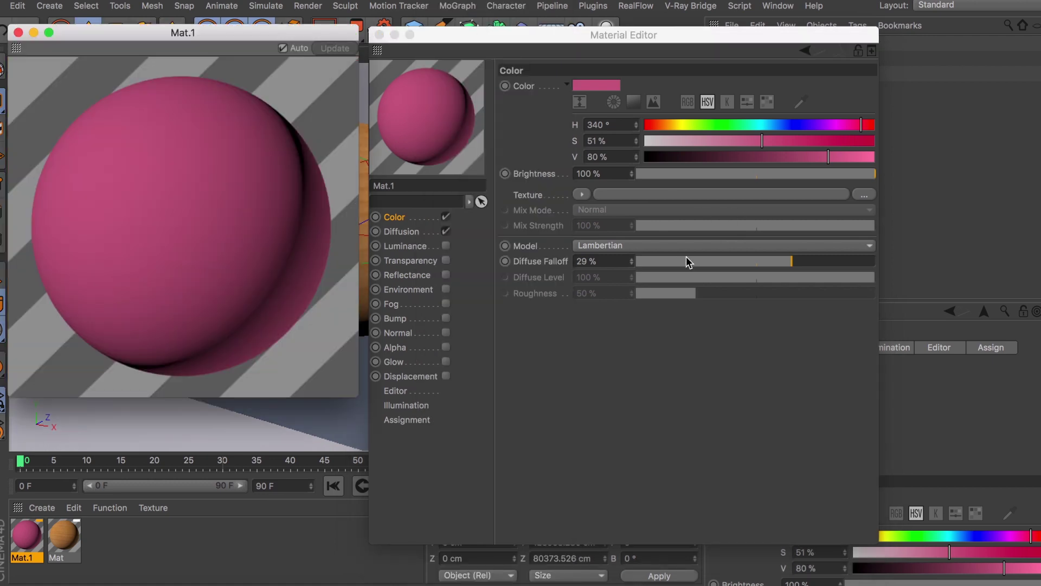
- Test Mat.1's Diffuse Falloff at -67%, -1% and 41%, and leave it at 1%
left_click_drag(686, 257, 675, 261)
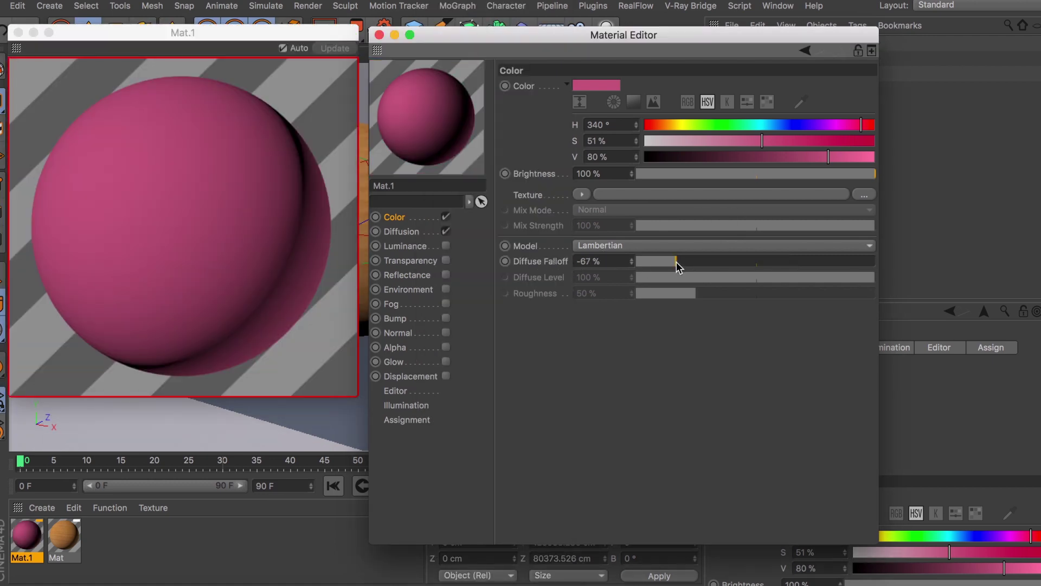
left_click(754, 262)
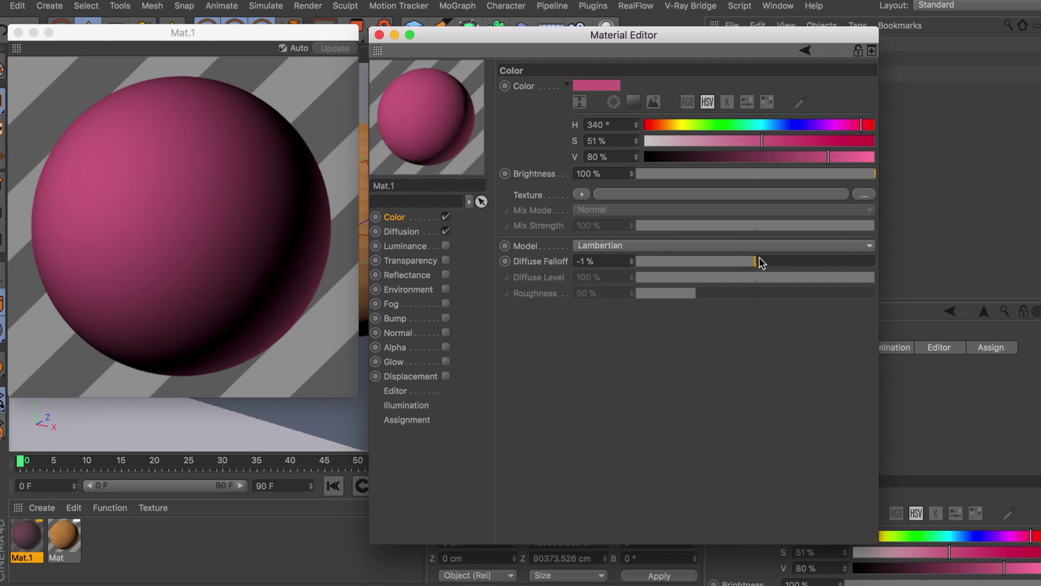
left_click_drag(762, 263, 809, 262)
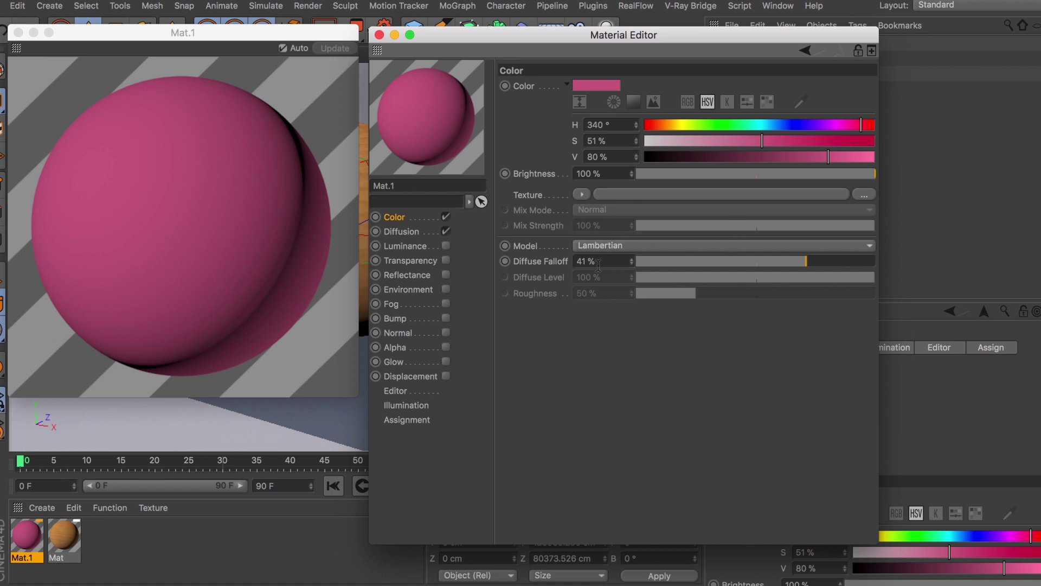
left_click(759, 266)
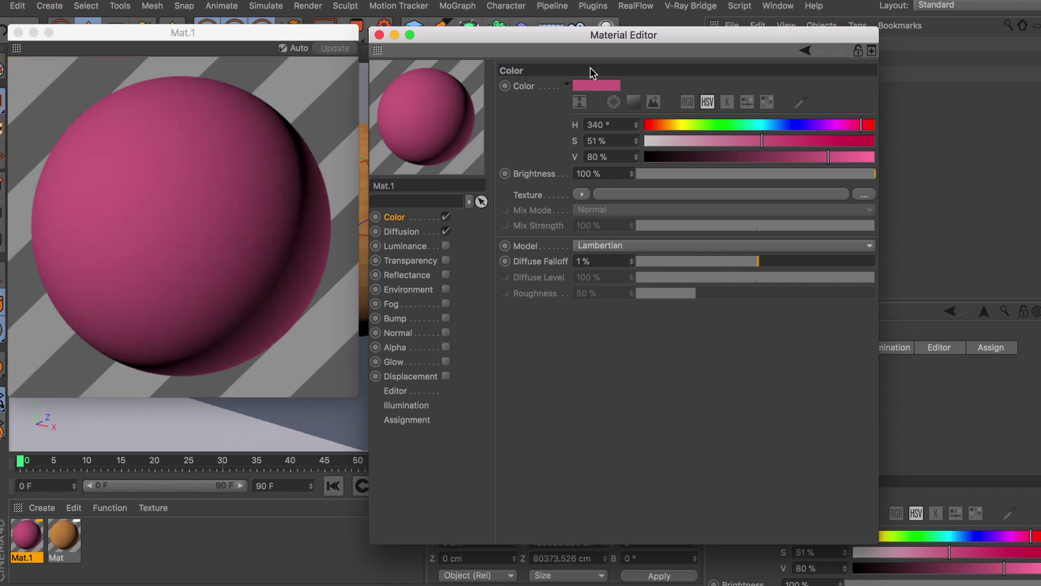
left_click(583, 84)
left_click(580, 141)
left_click(593, 195)
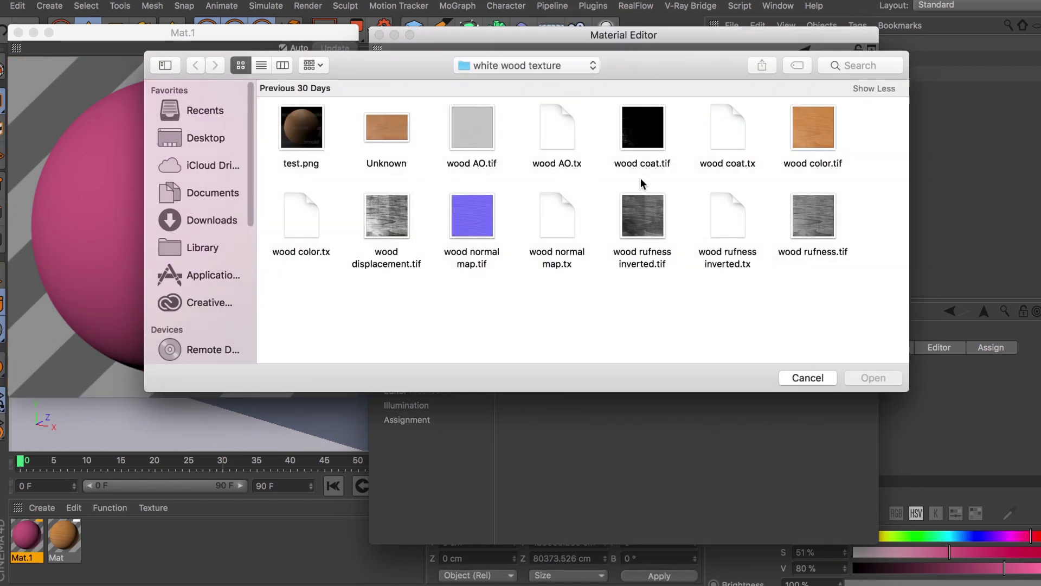
left_click(808, 378)
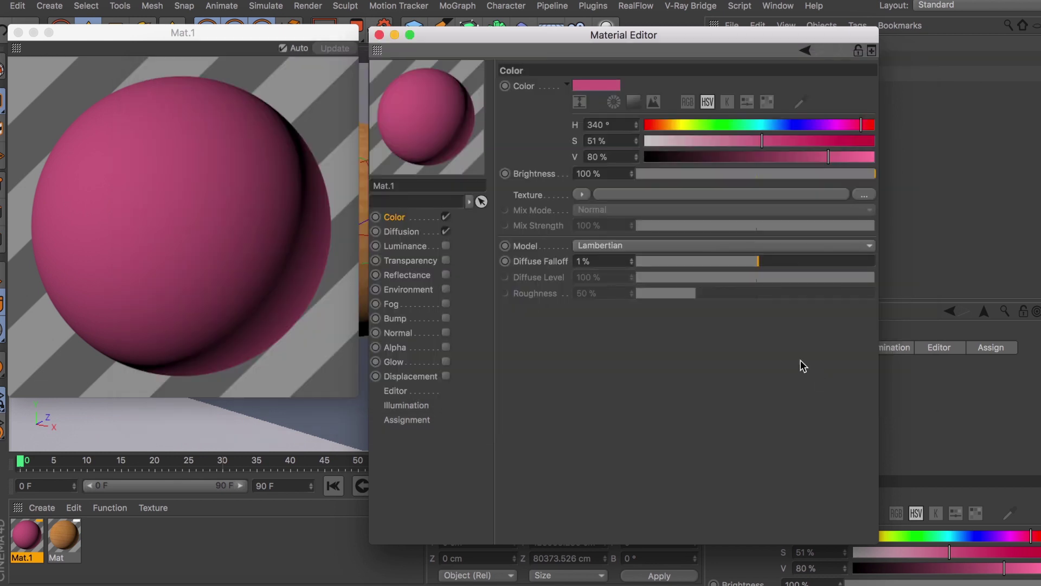
- Load a Noise shader as the texture of Mat.1's Diffusion channel and set its Mix Strength to 50%
left_click(408, 231)
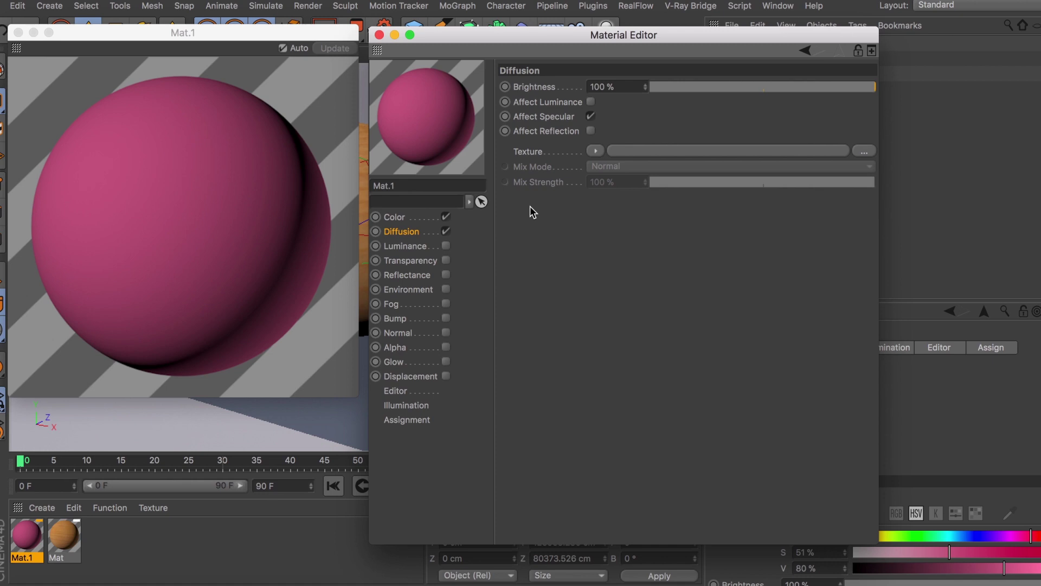
left_click(596, 151)
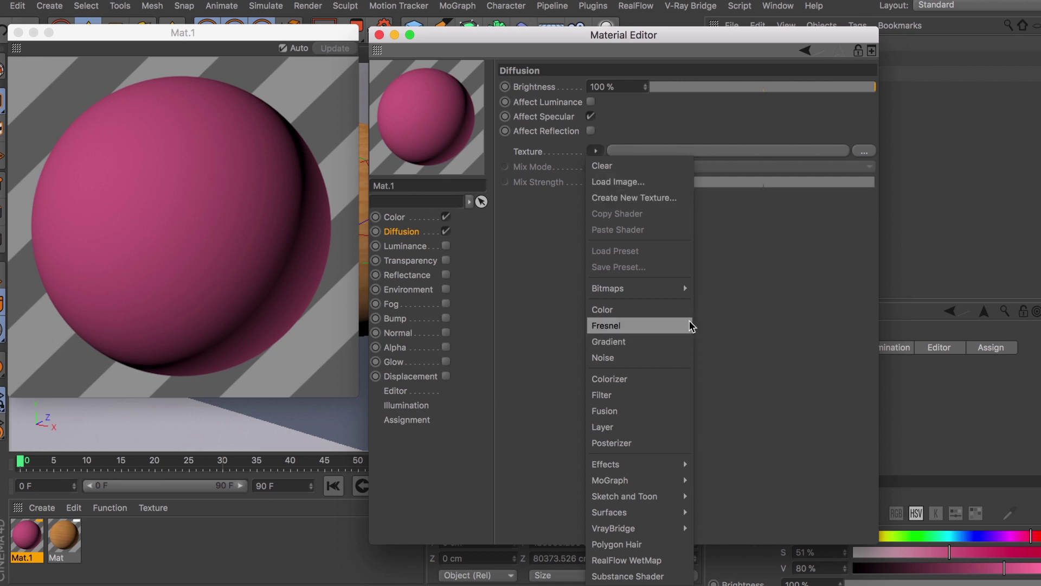
left_click(672, 357)
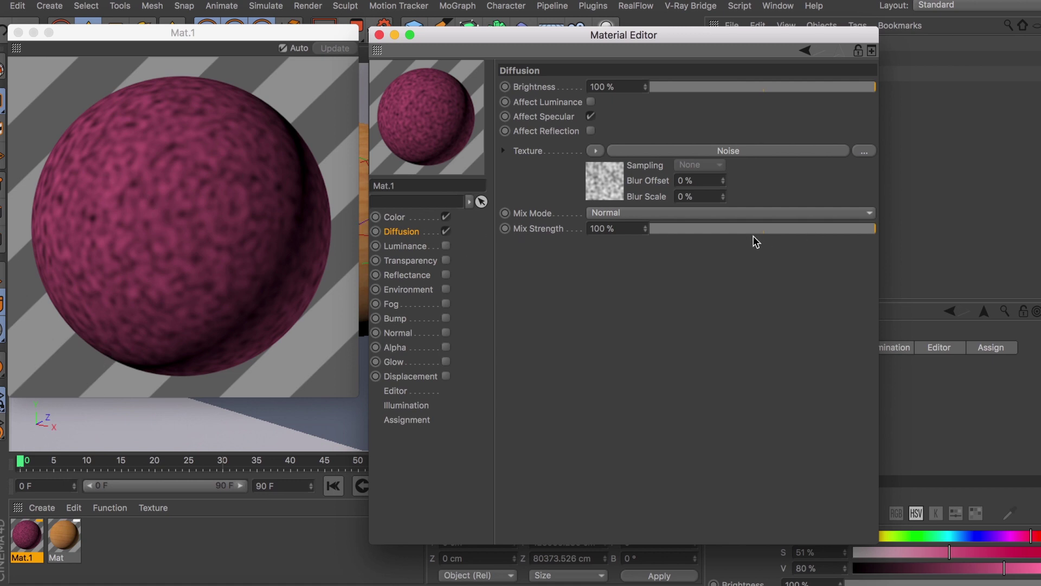
left_click_drag(774, 233, 763, 234)
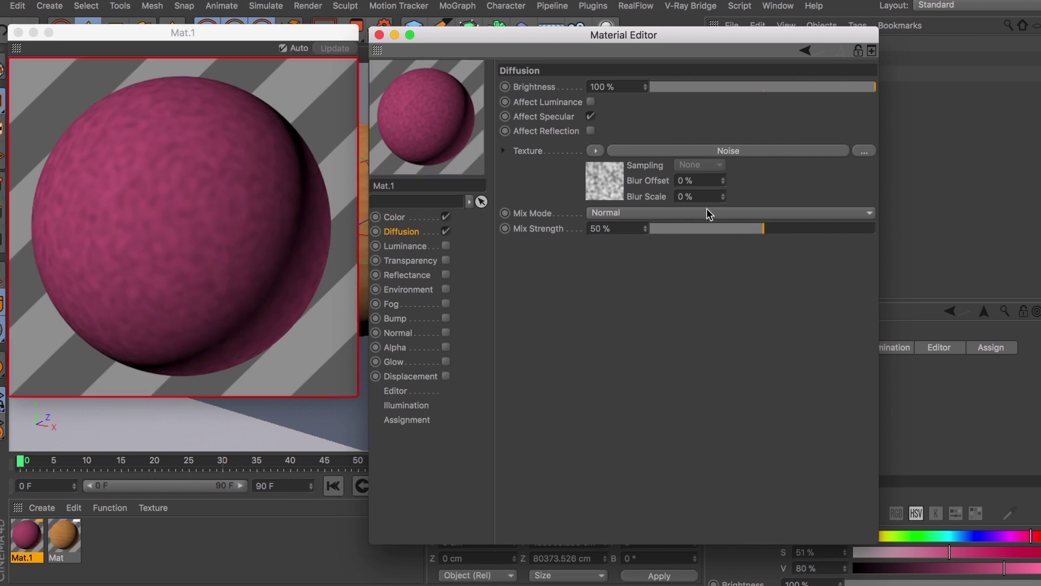
- Wrap the Diffusion channel's Noise texture in a Layer shader and open the layer's shader properties
left_click(596, 151)
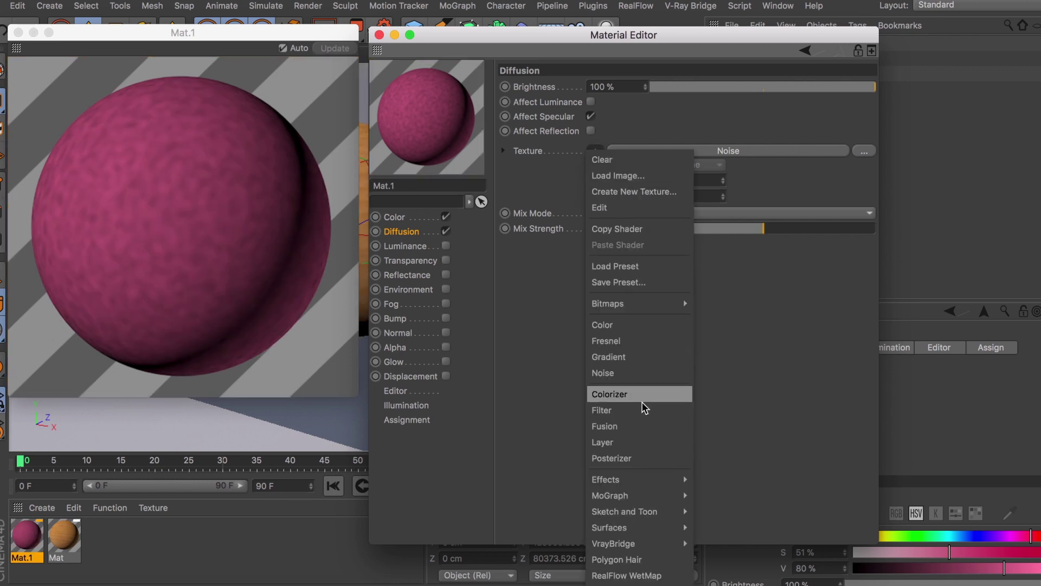
left_click(616, 444)
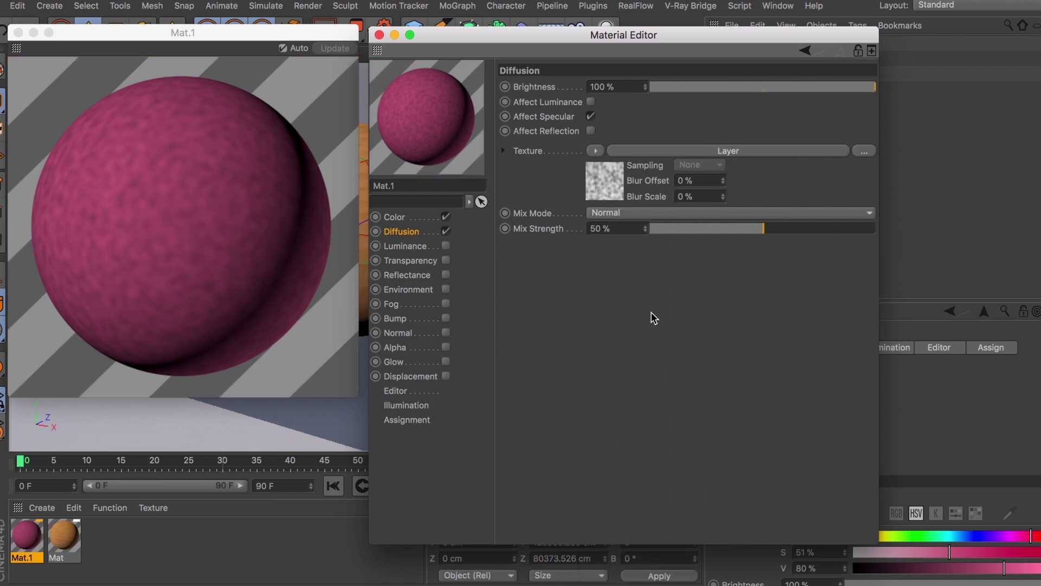
left_click(695, 152)
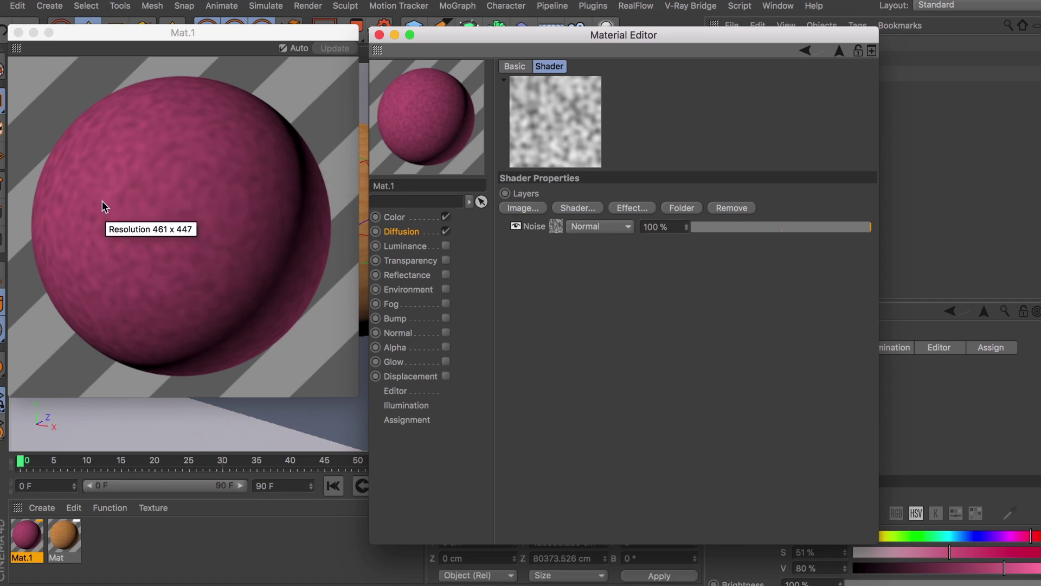
- Close the Material Editor and minimize the Mat.1 preview window to reveal the wooden sphere in the viewport
left_click(380, 36)
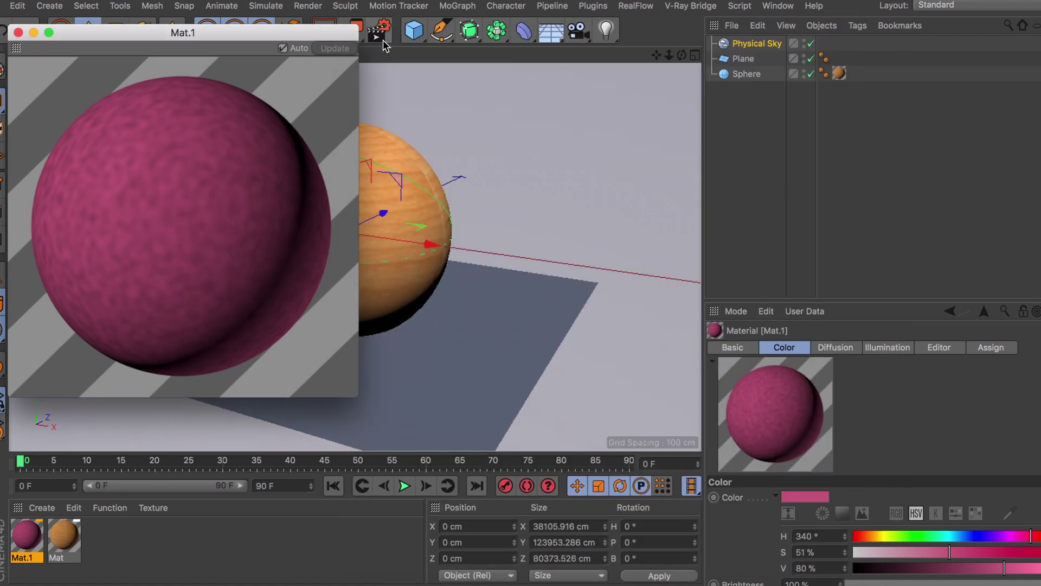
left_click(33, 33)
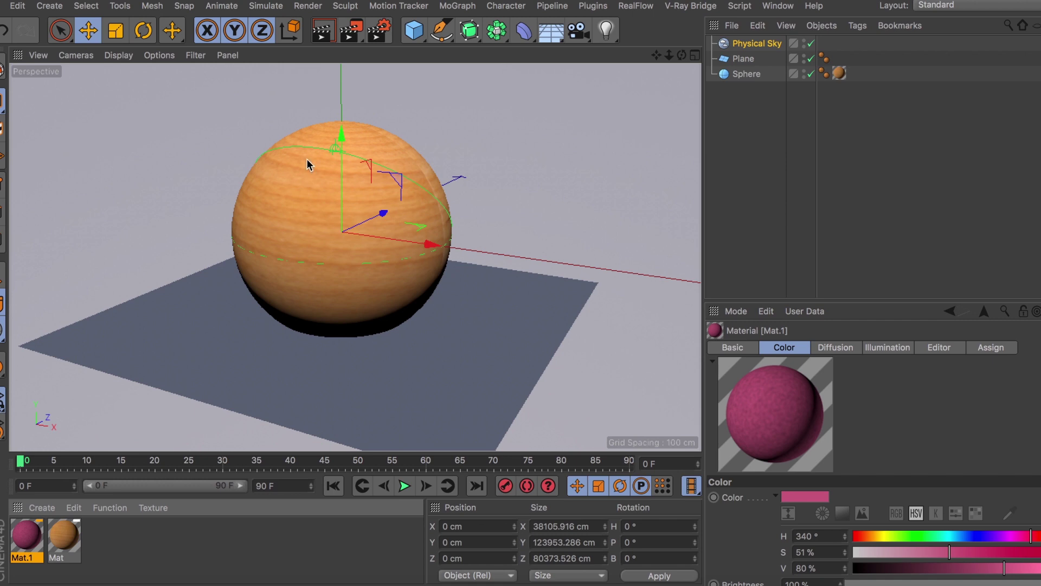
scroll(328, 165, "up", 3)
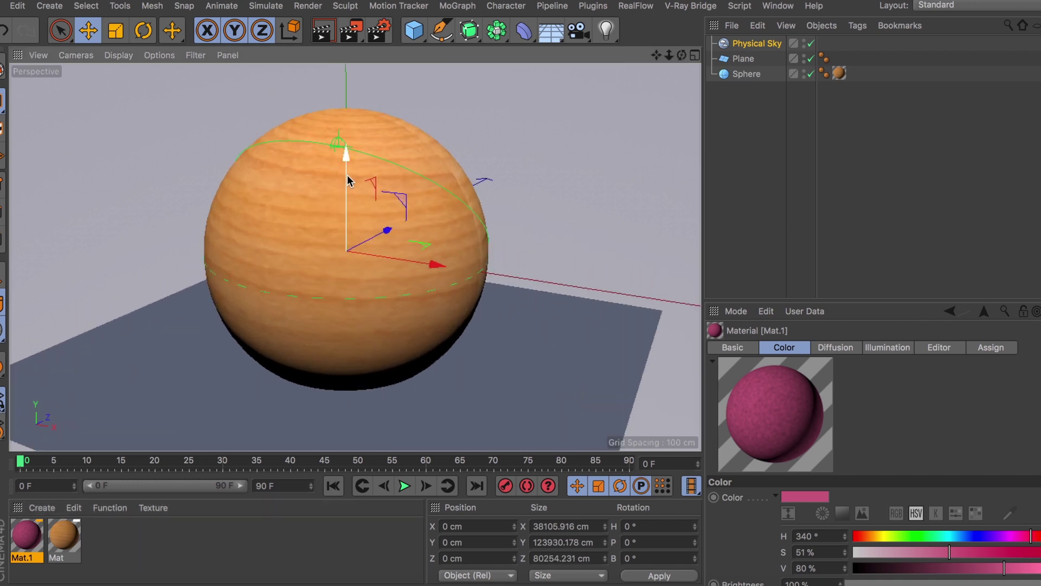
left_click(529, 249)
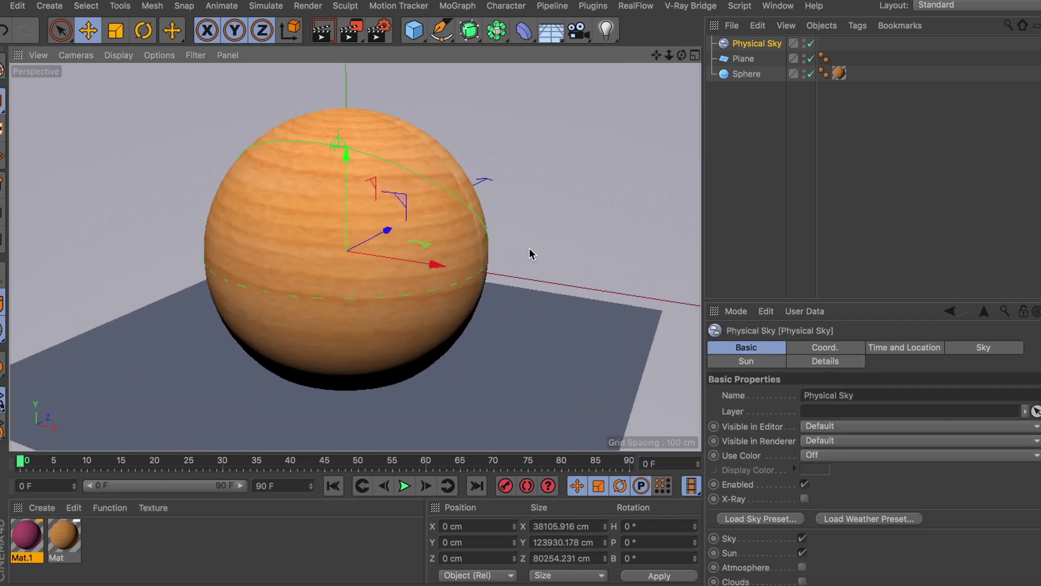
- Open the wood material Mat for editing beside the sphere and inspect the image texture in its Color channel
double_click(56, 545)
left_click_drag(470, 78, 762, 58)
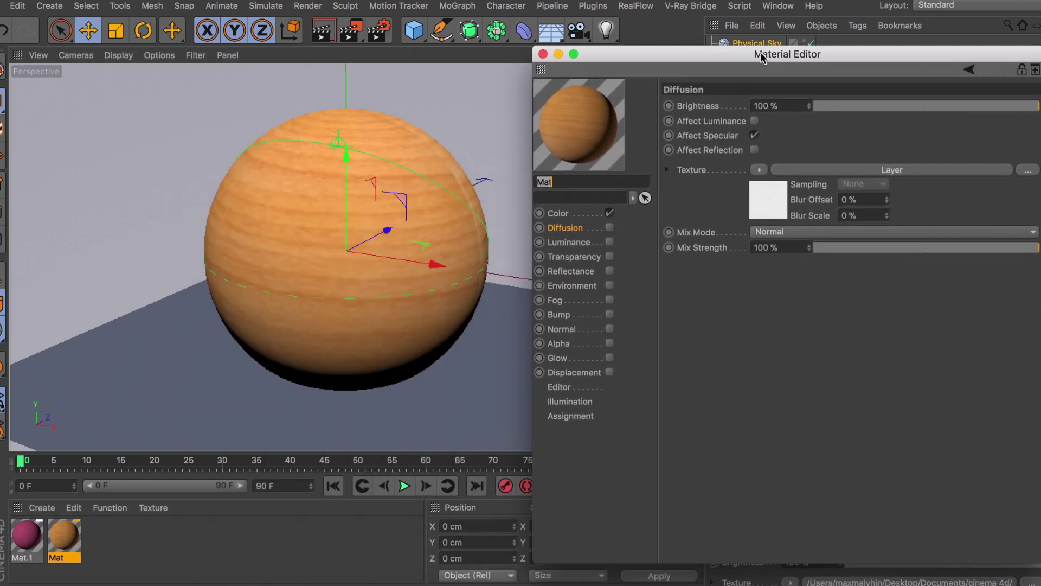
left_click(561, 213)
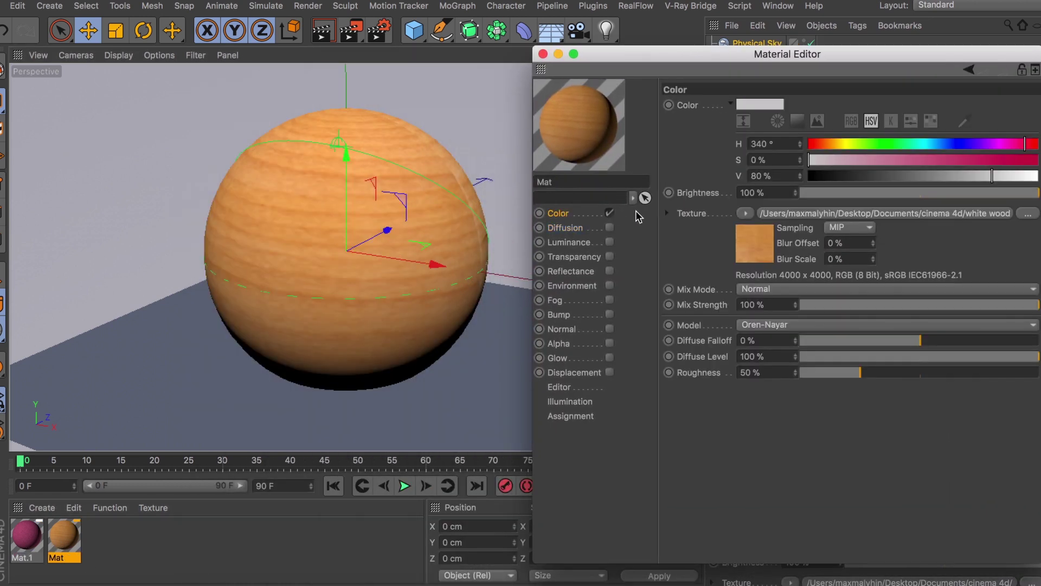
left_click(775, 214)
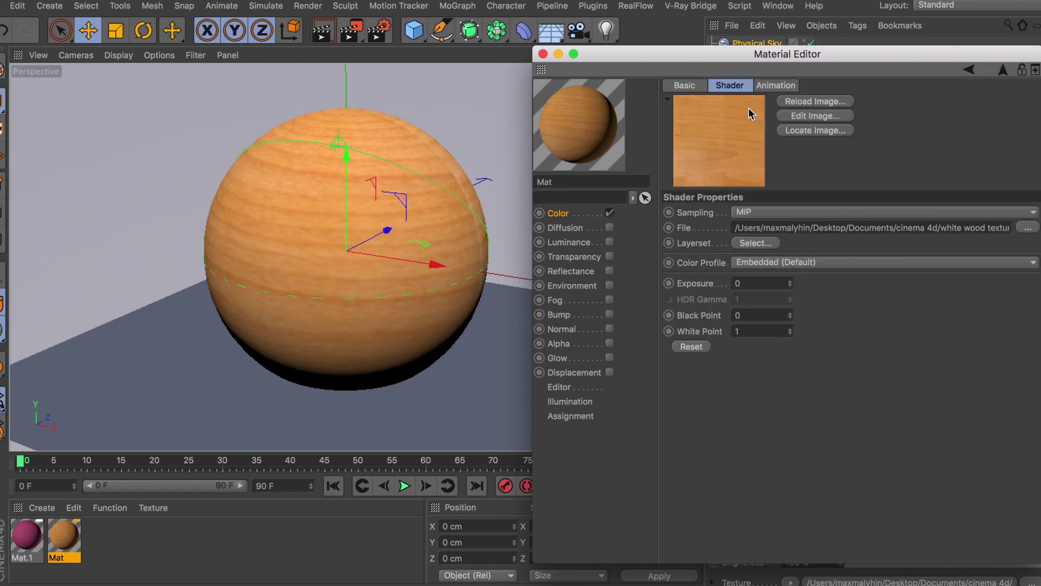
mouse_move(732, 136)
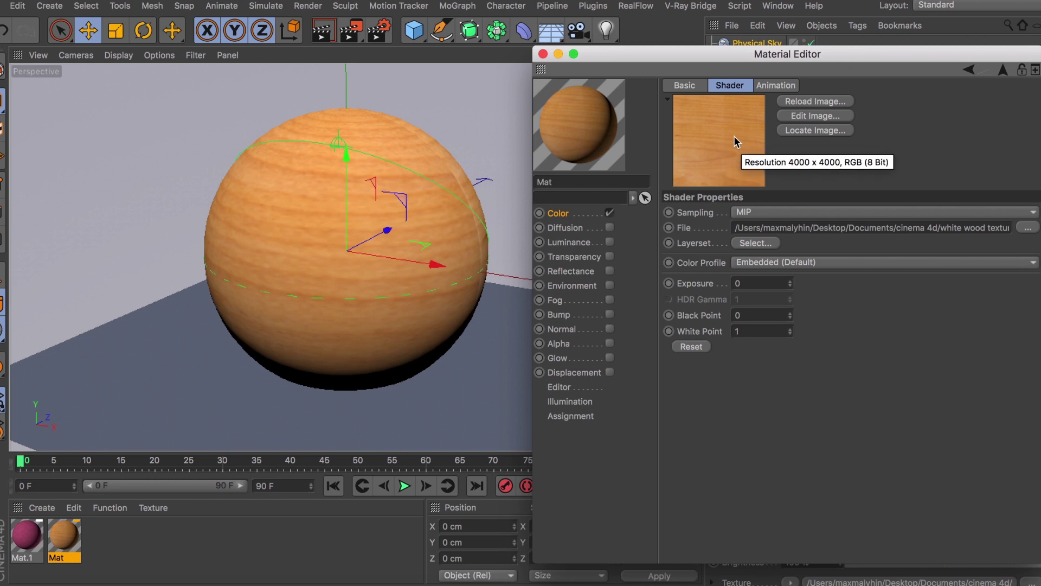
- Leave the Color channel's image shader and enable the Diffusion channel of the wood material
left_click(557, 217)
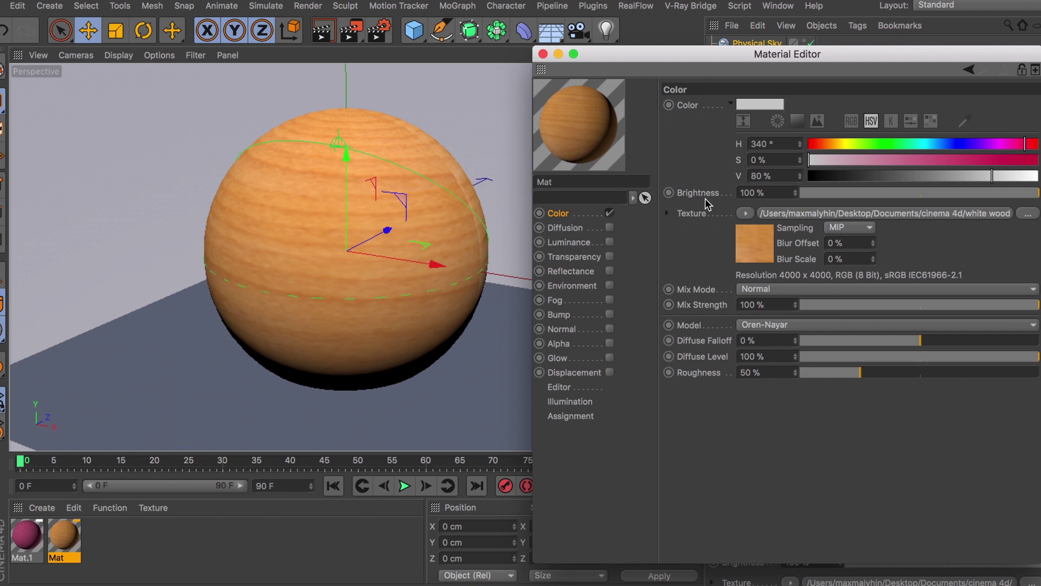
left_click(574, 232)
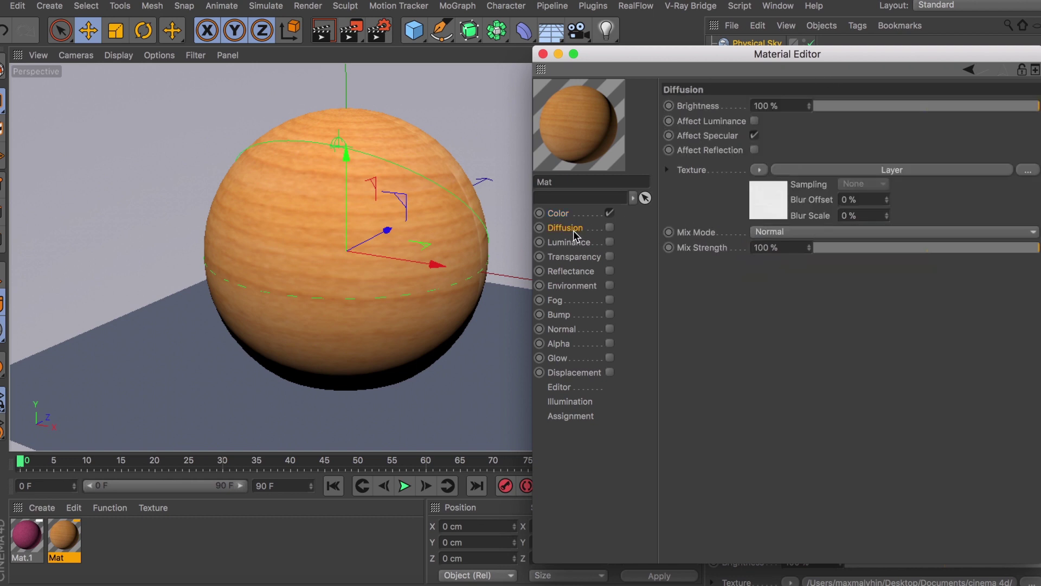
left_click(609, 227)
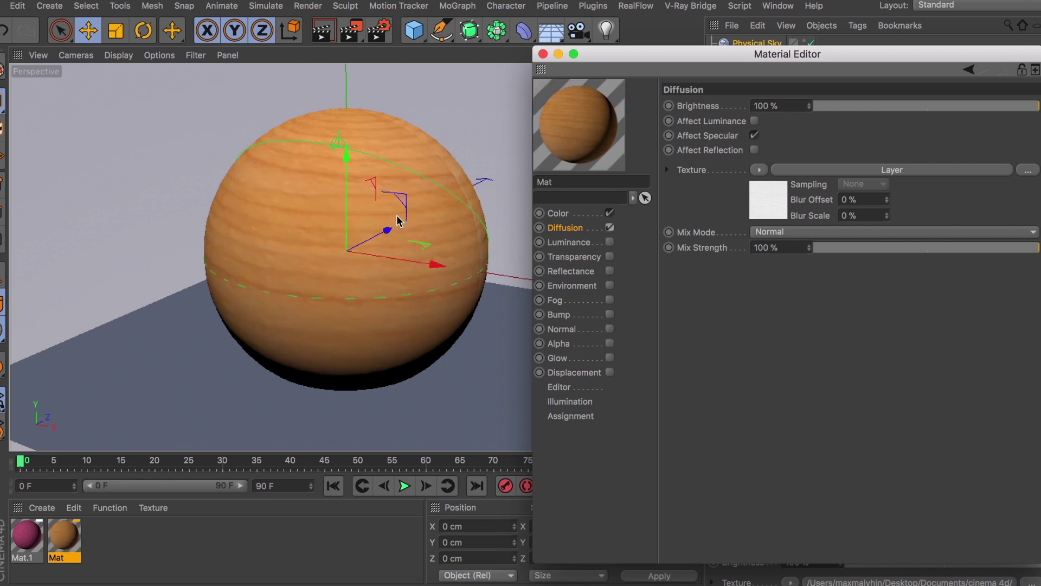
- Open the Diffusion channel's Layer shader, inspect the image in its Bitmap layer, and return to the Color channel
left_click(900, 174)
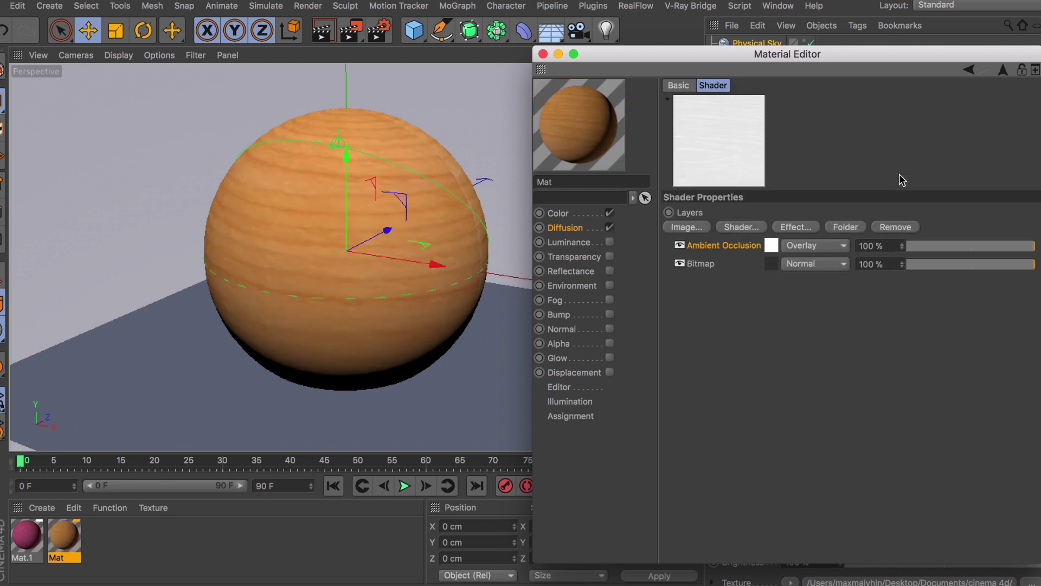
left_click(705, 266)
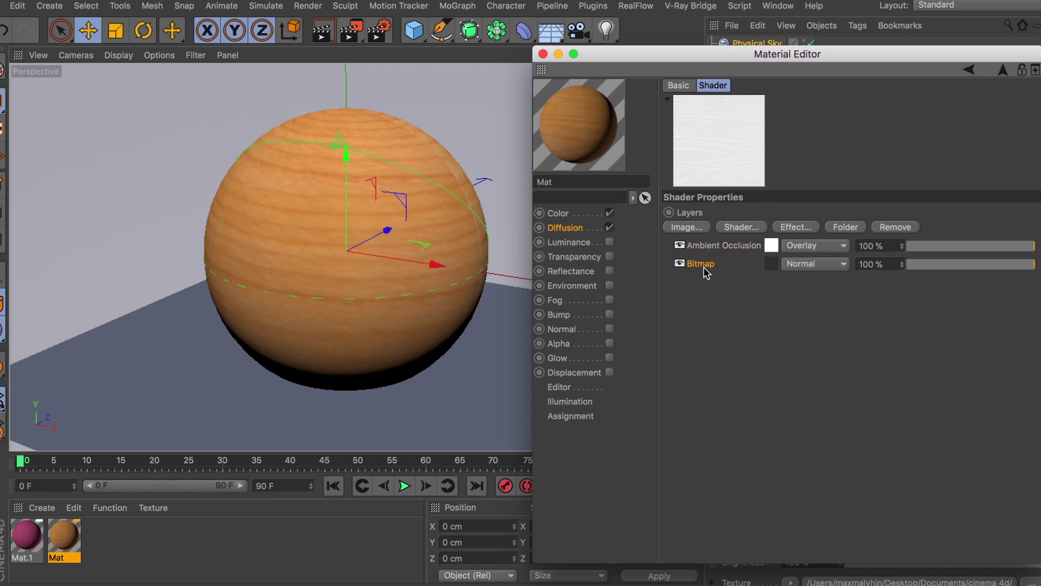
left_click(771, 264)
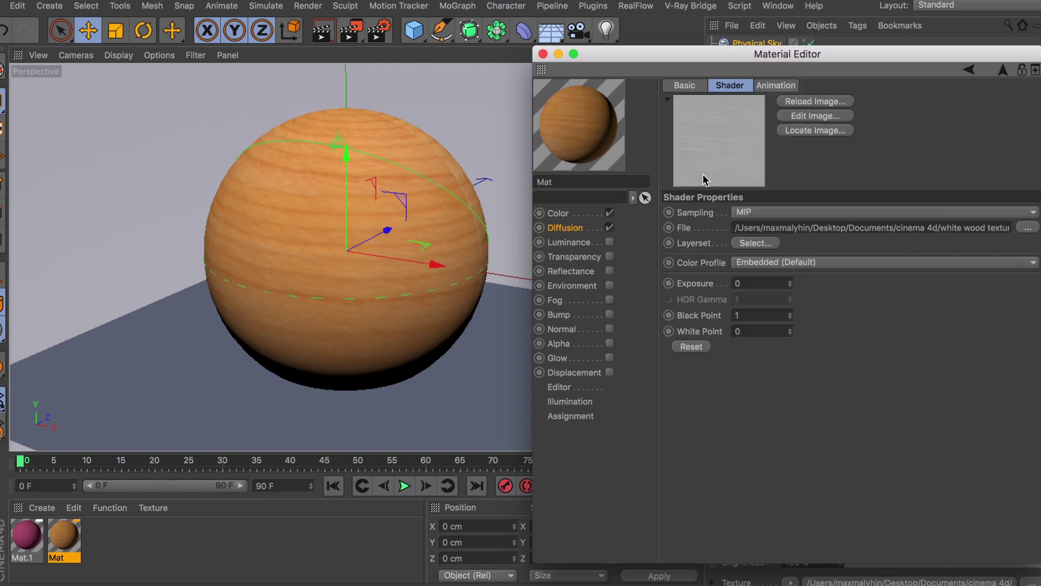
mouse_move(705, 166)
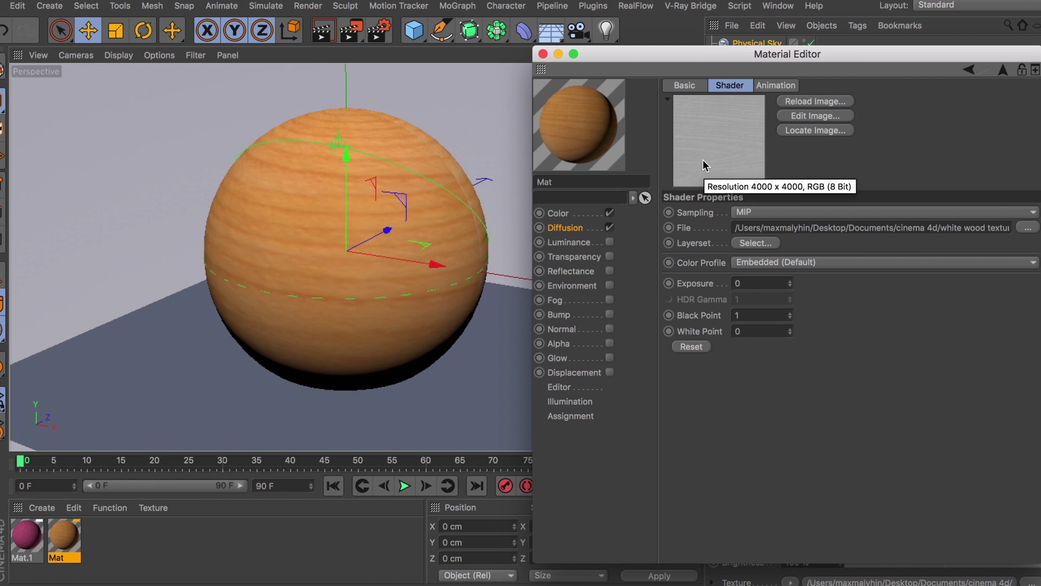
left_click(561, 216)
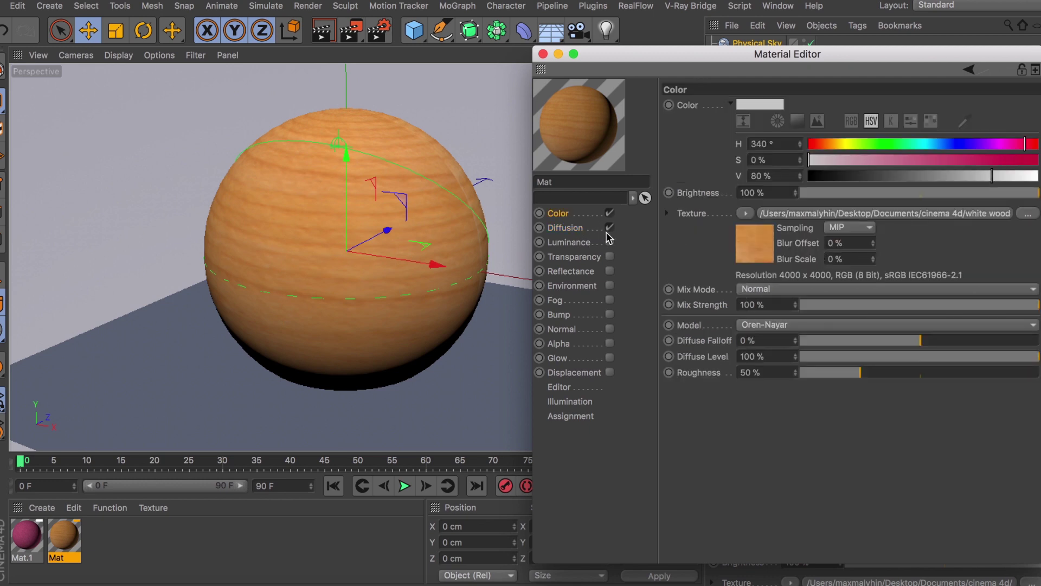
- Open the Picture Viewer and magnify the wooden sphere's render to about 305% to examine its lower surface
left_click_drag(705, 67, 693, 73)
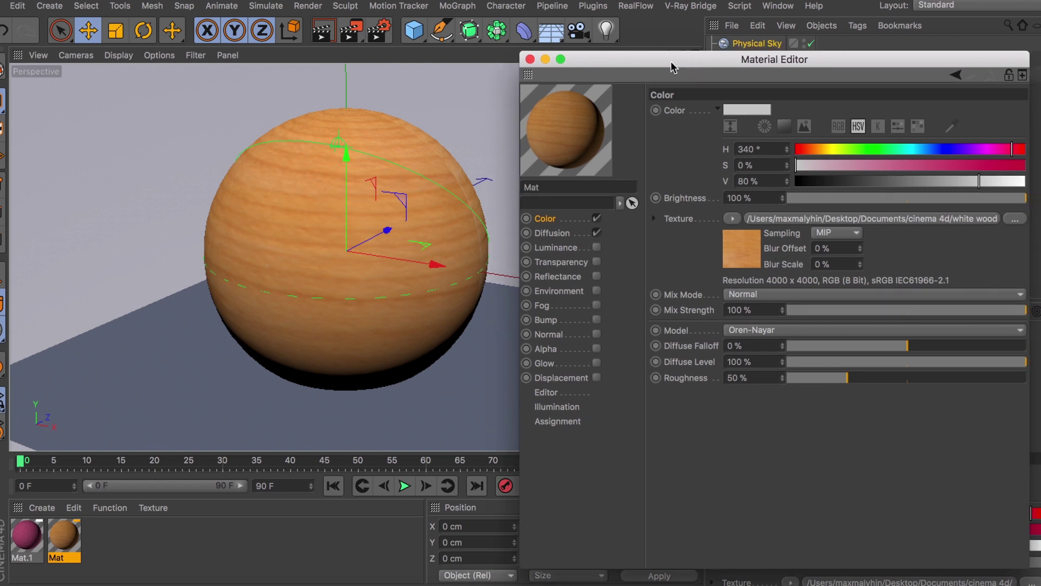
left_click(778, 6)
mouse_move(846, 340)
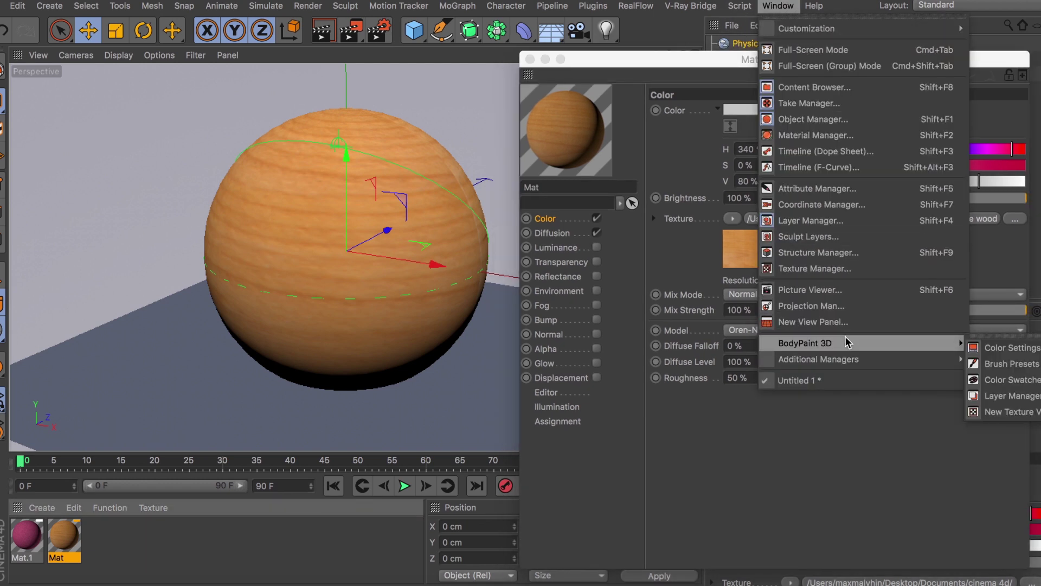
left_click(851, 289)
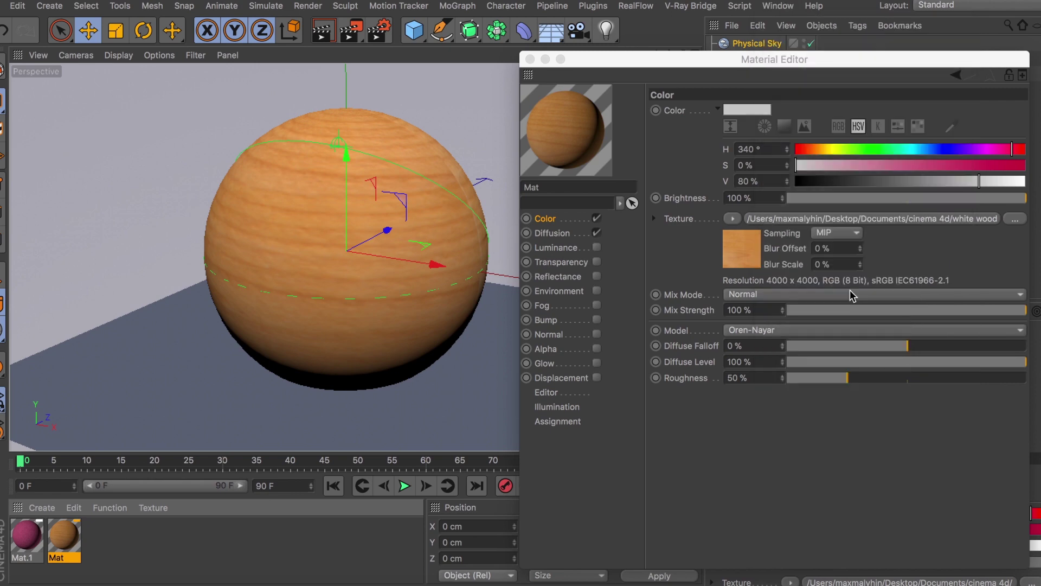
left_click_drag(512, 58, 331, 17)
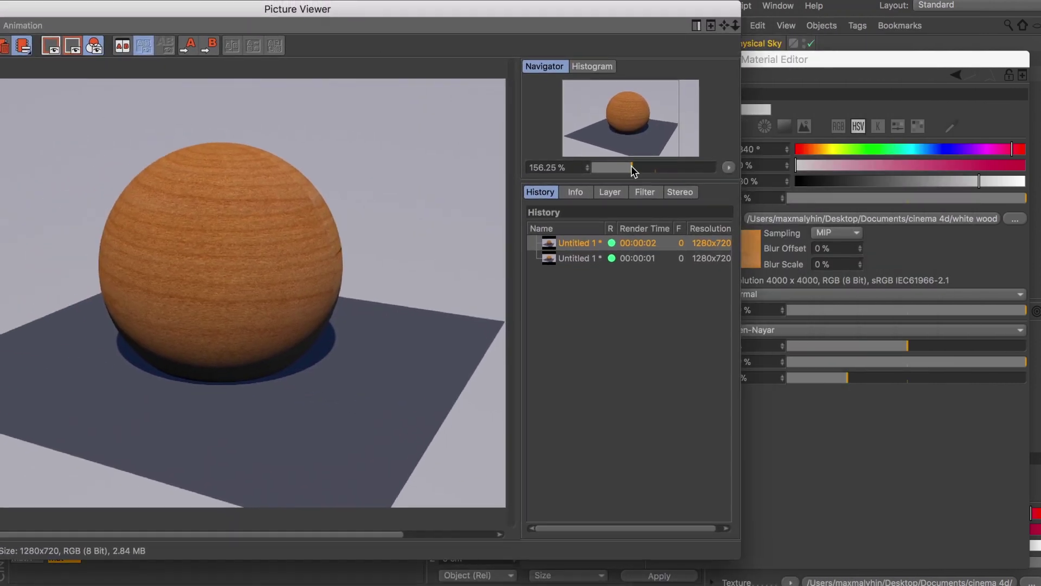
left_click_drag(739, 179, 582, 175)
scroll(158, 333, "up", 3)
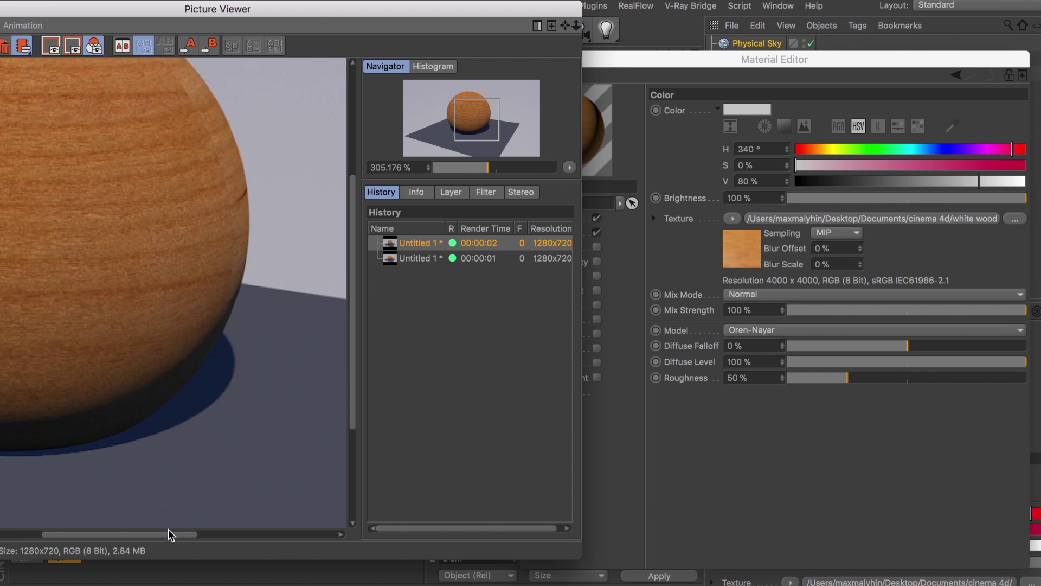
left_click_drag(174, 534, 136, 537)
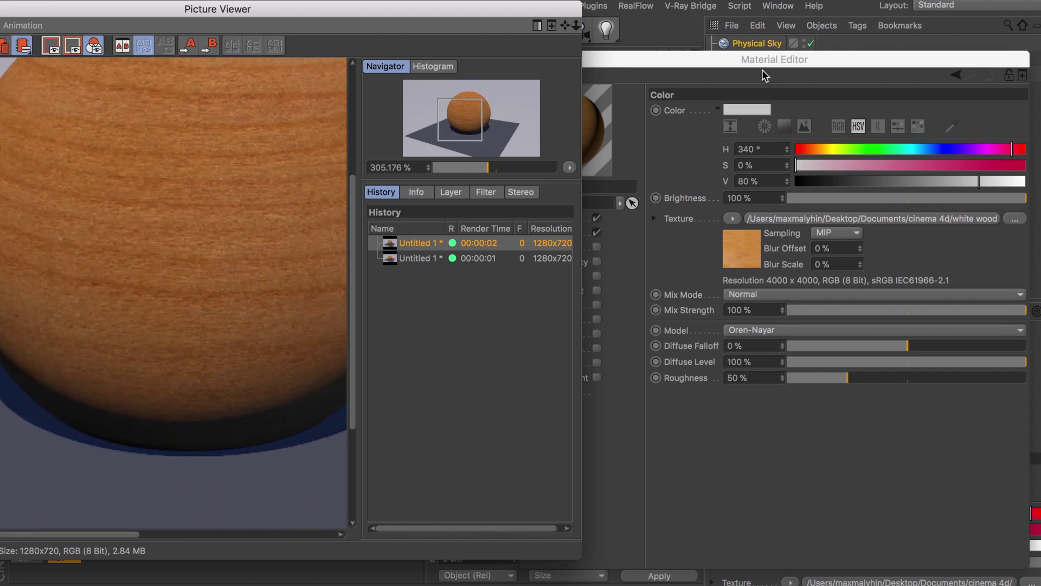
- Move the Material Editor clear of the Picture Viewer and compare the two sphere renders in the history by alternating between them
left_click_drag(744, 64, 826, 67)
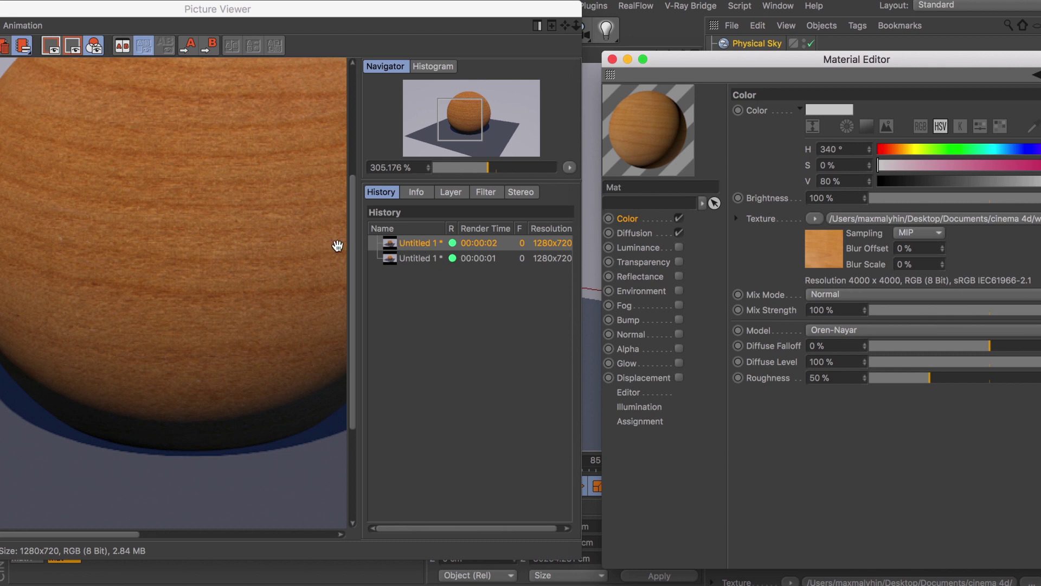
left_click(462, 260)
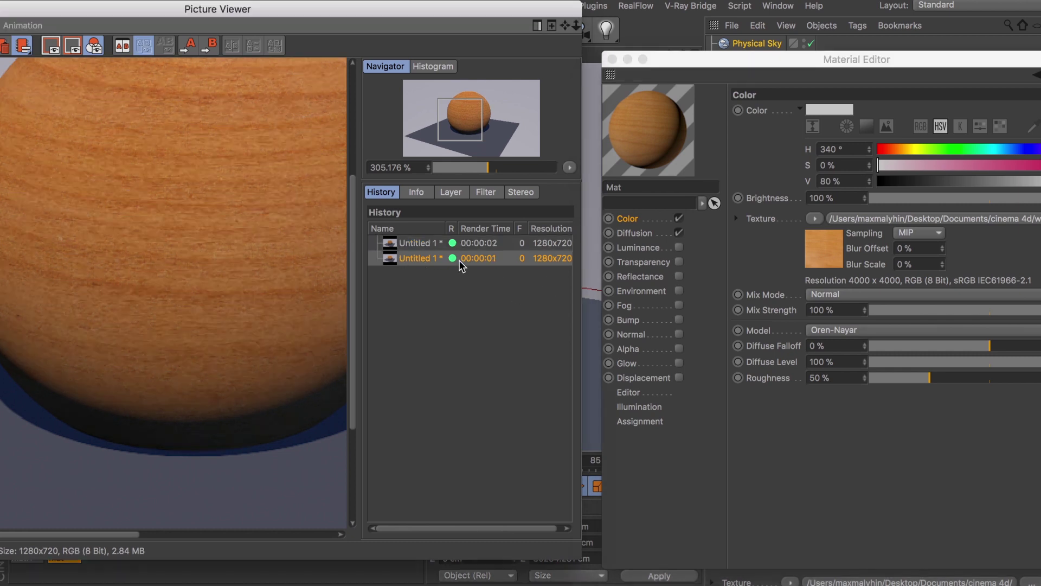
left_click(429, 247)
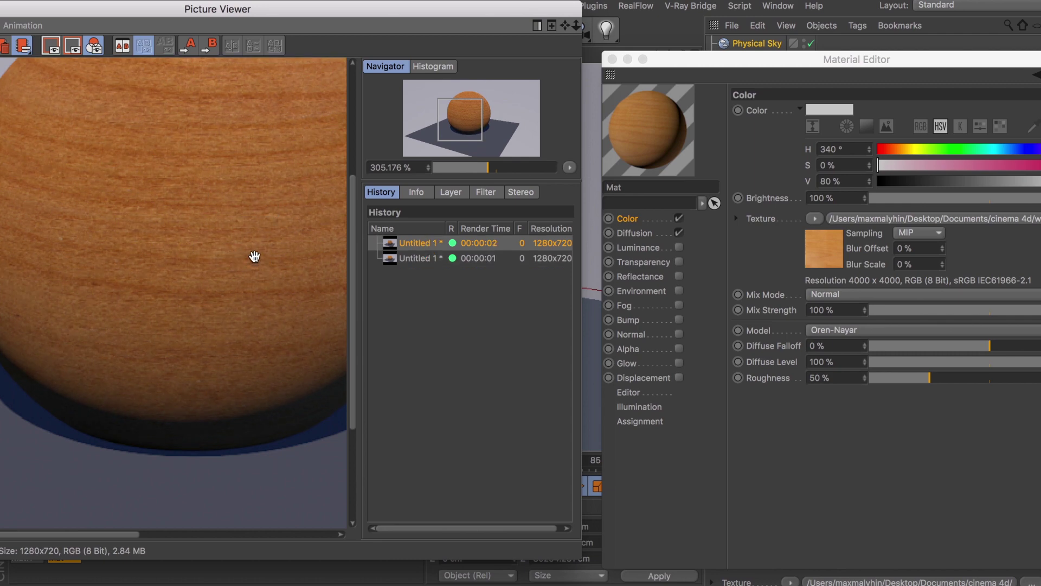
left_click(422, 257)
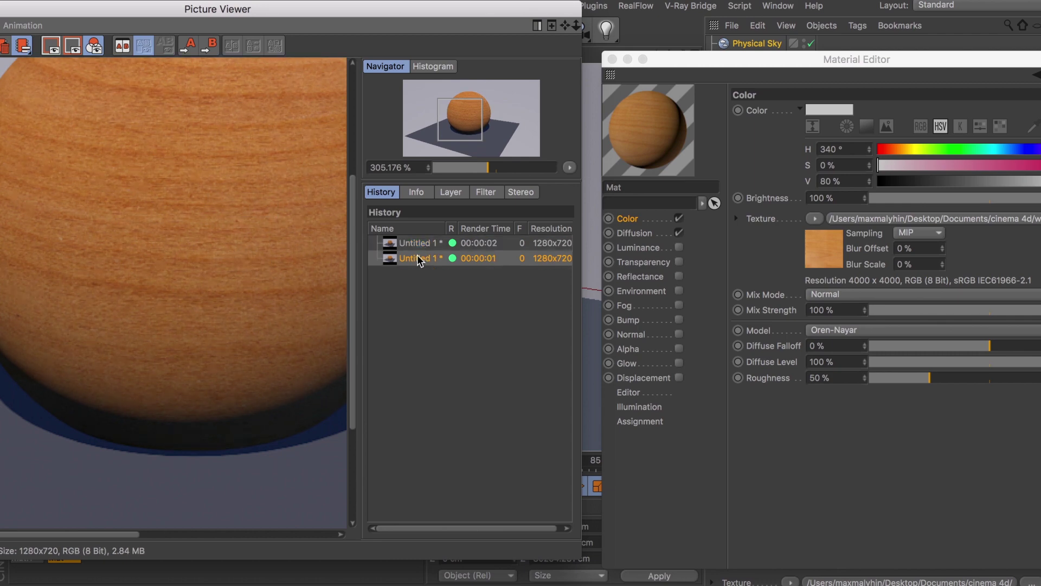
left_click(421, 244)
left_click(417, 257)
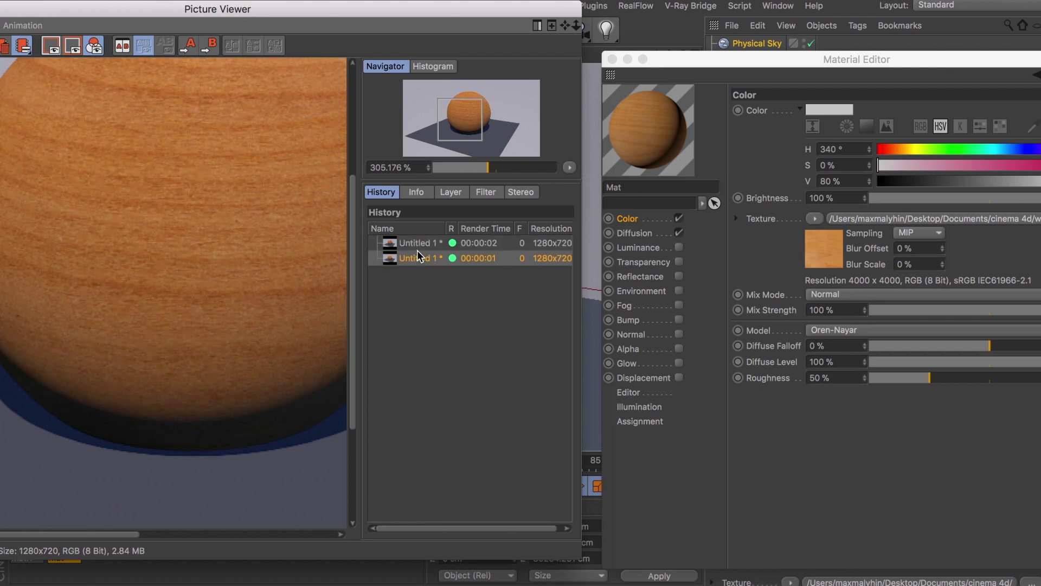
- Bring the Material Editor beside the render and browse the Effects and Surfaces shaders available for the Diffusion texture
left_click(770, 72)
left_click_drag(798, 62, 530, 5)
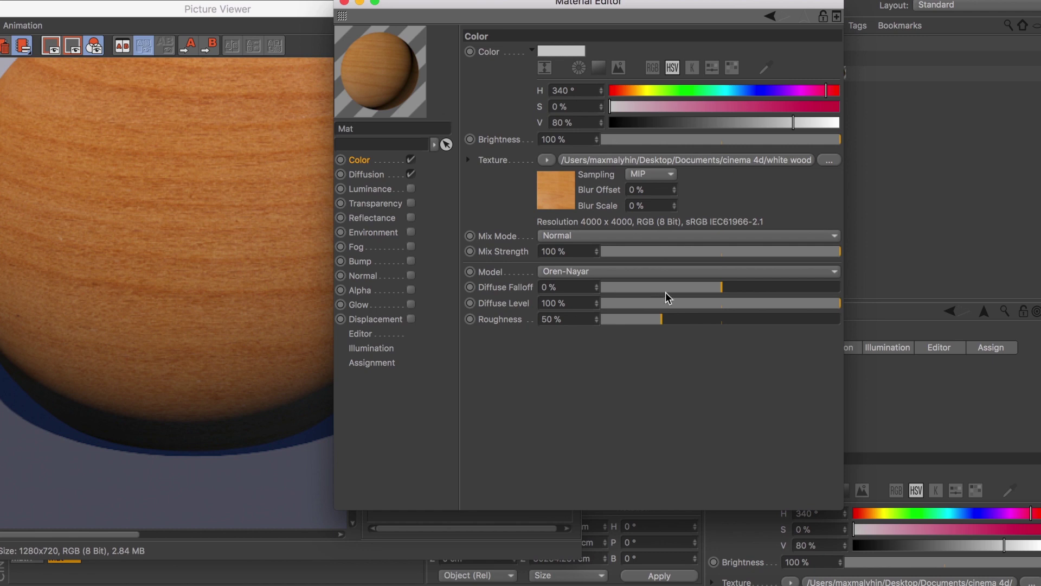
left_click(374, 175)
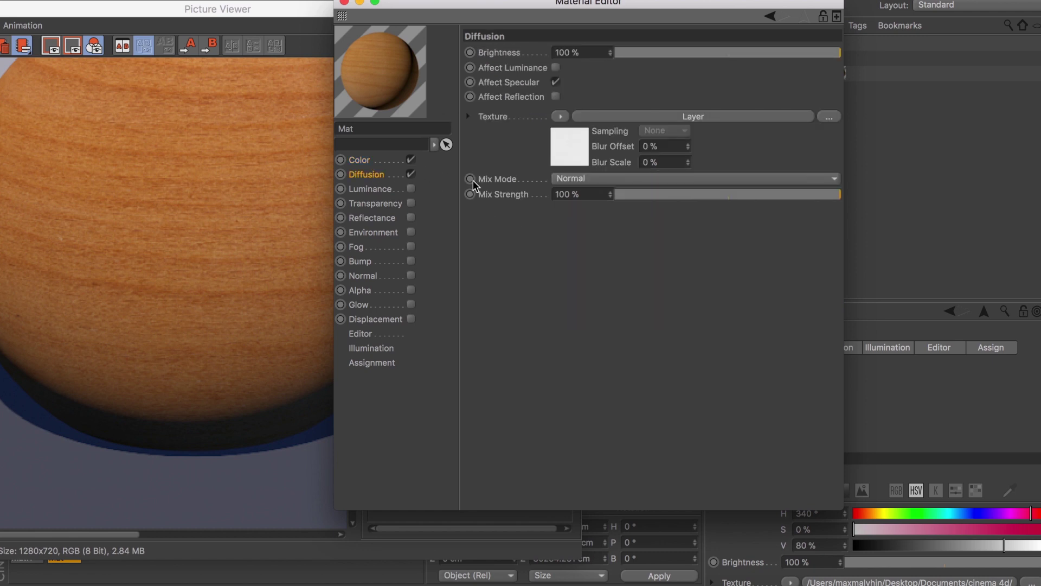
left_click(559, 117)
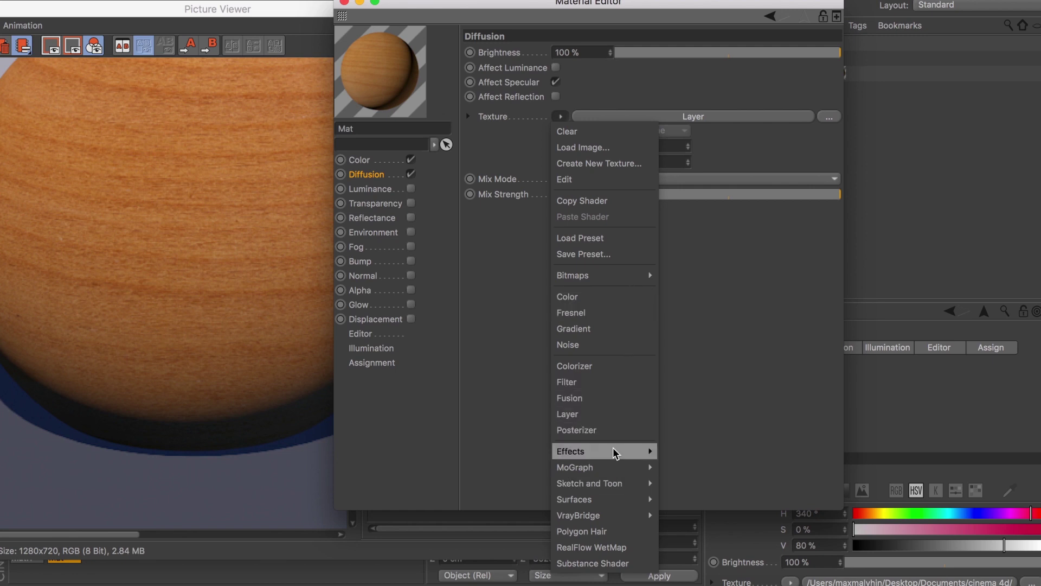
mouse_move(616, 457)
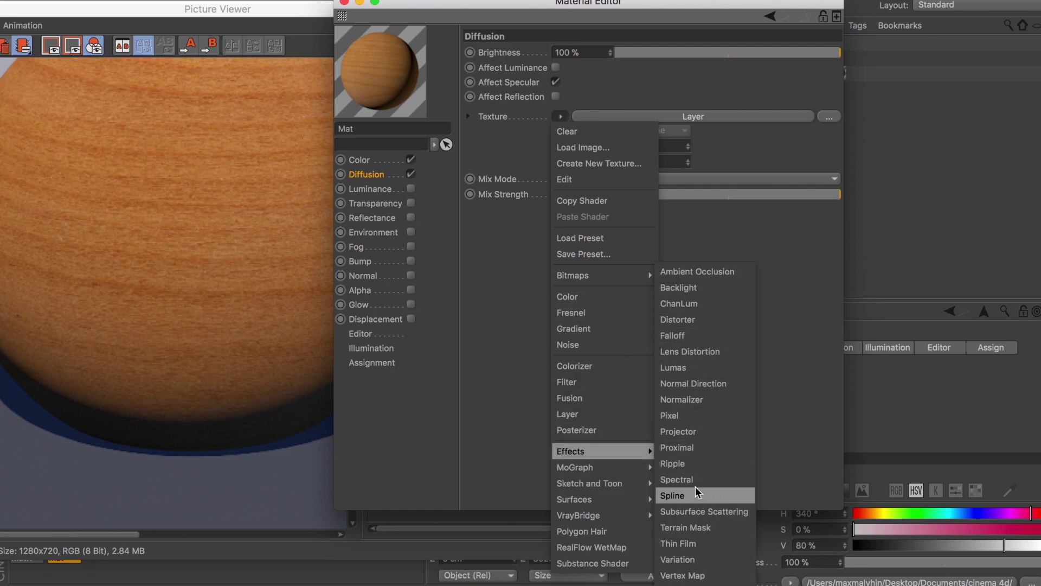
mouse_move(597, 510)
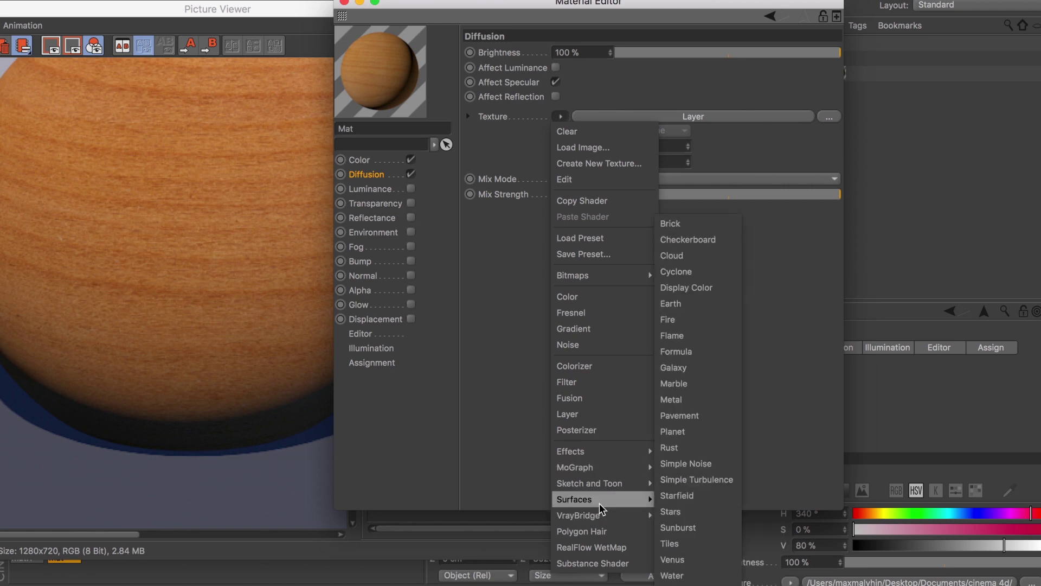
left_click(448, 206)
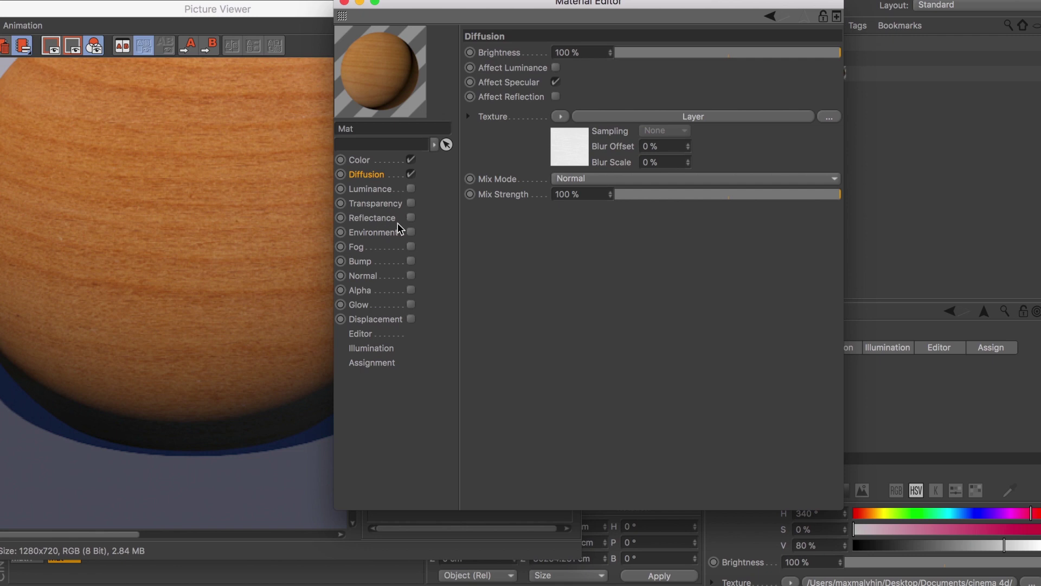
- Review the wood material's Luminance, Transparency, Reflectance, Bump, Normal and Displacement channels alongside Diffusion, and return to Color
left_click(382, 218)
left_click(377, 204)
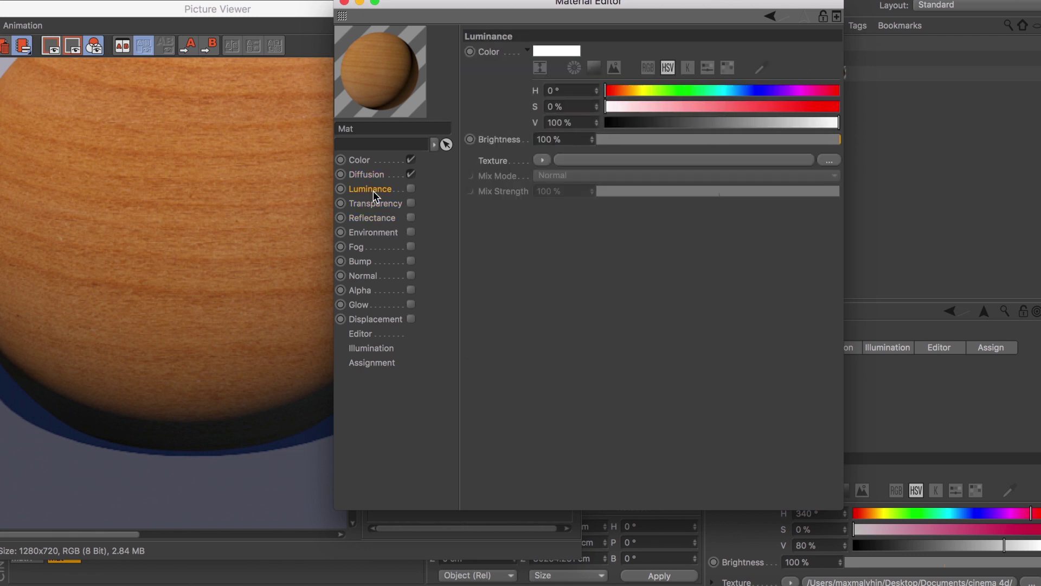
left_click(373, 158)
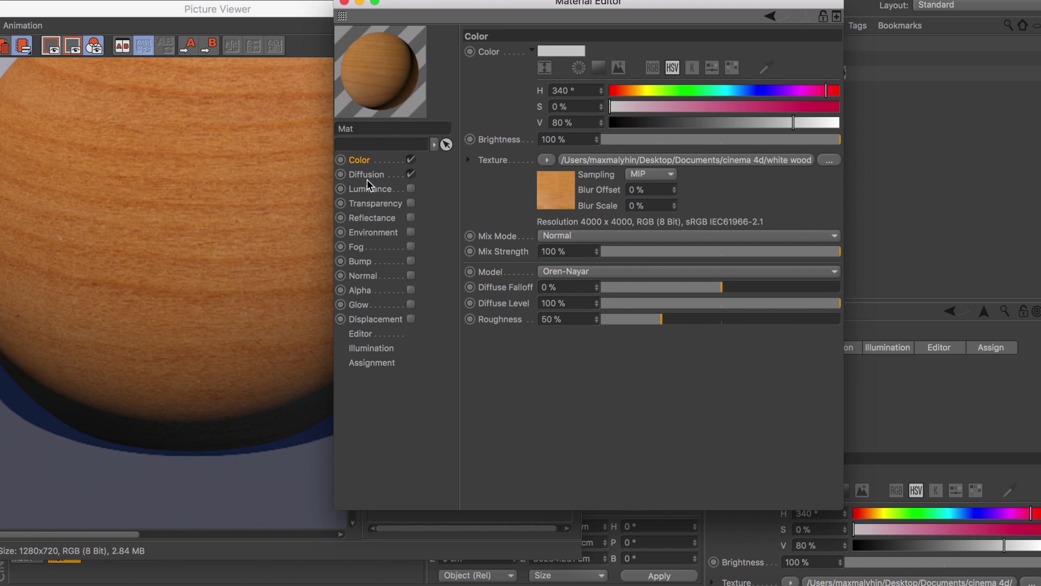
left_click(370, 176)
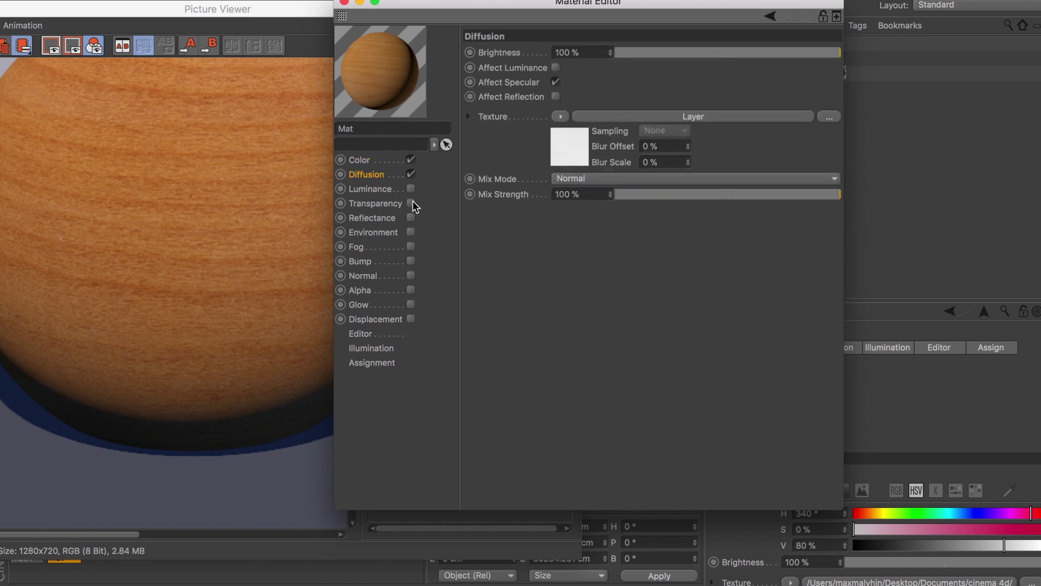
left_click(371, 203)
left_click(372, 190)
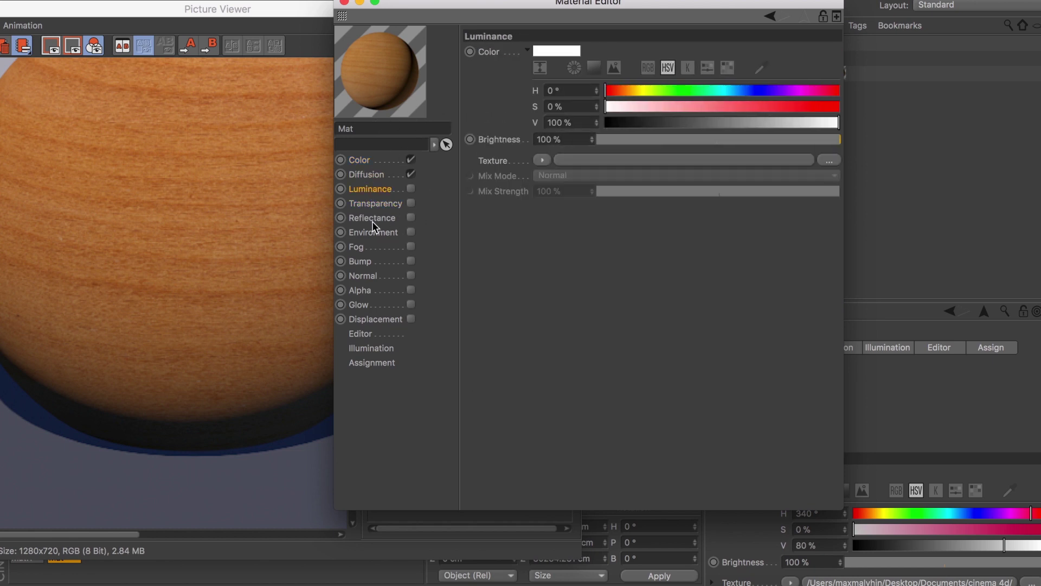
left_click(371, 219)
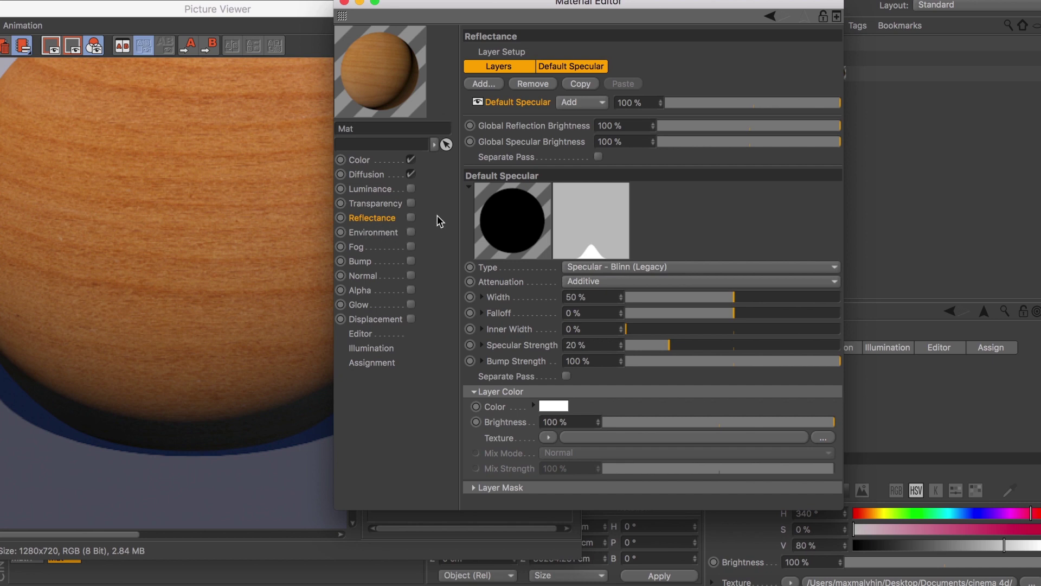
left_click(372, 262)
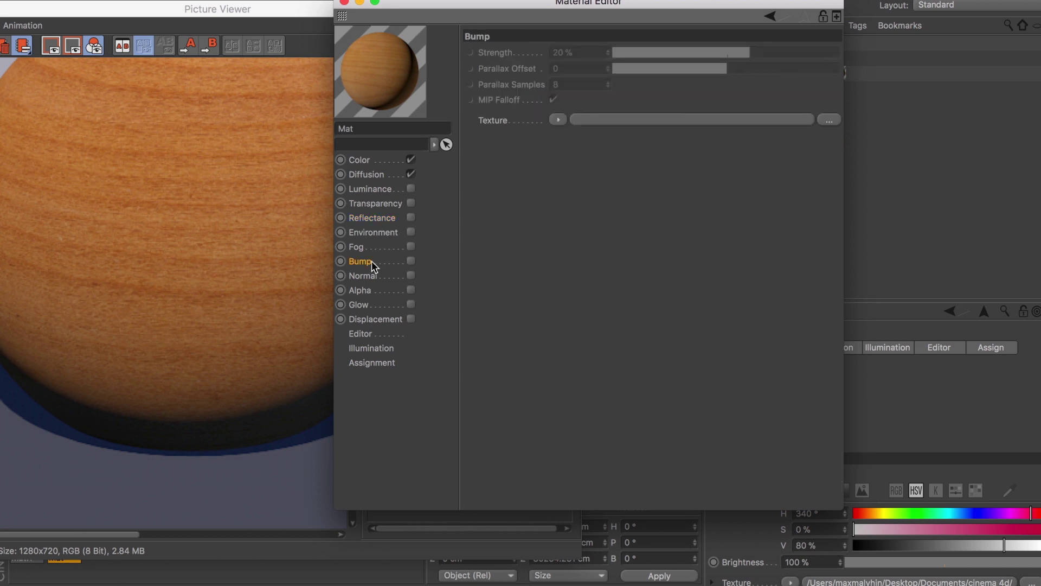
left_click(371, 278)
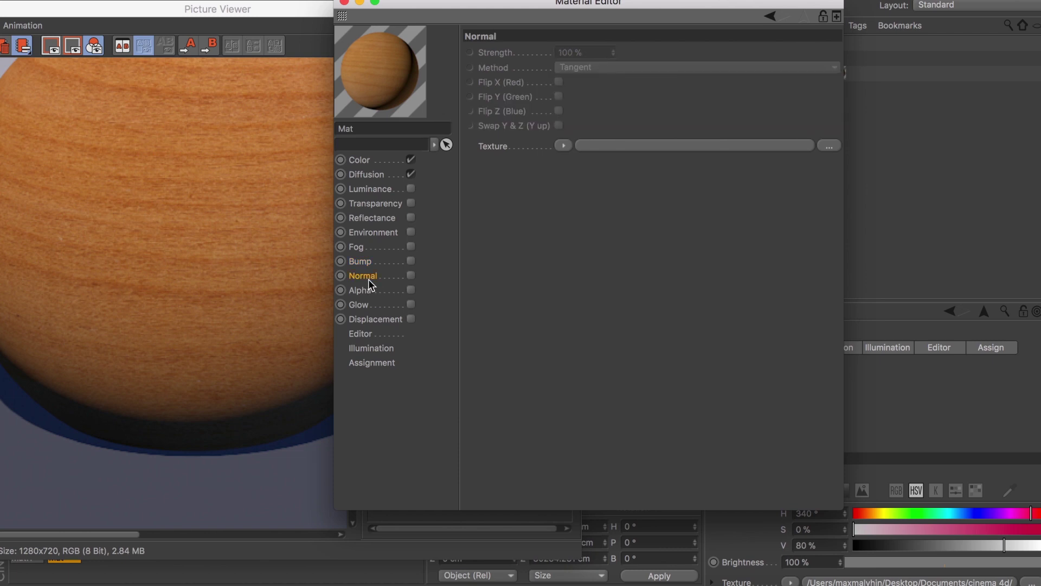
left_click(388, 320)
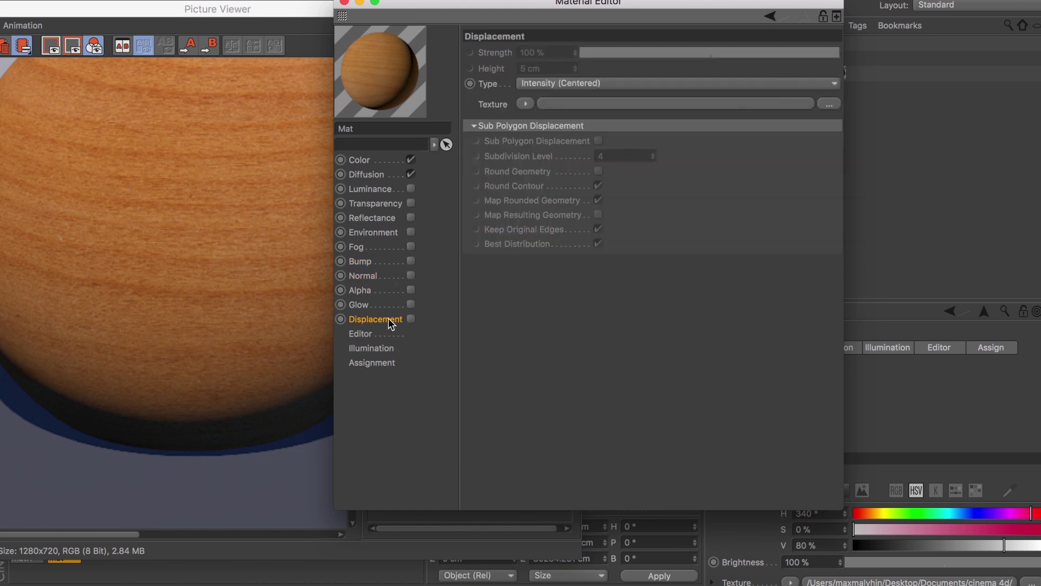
left_click(360, 160)
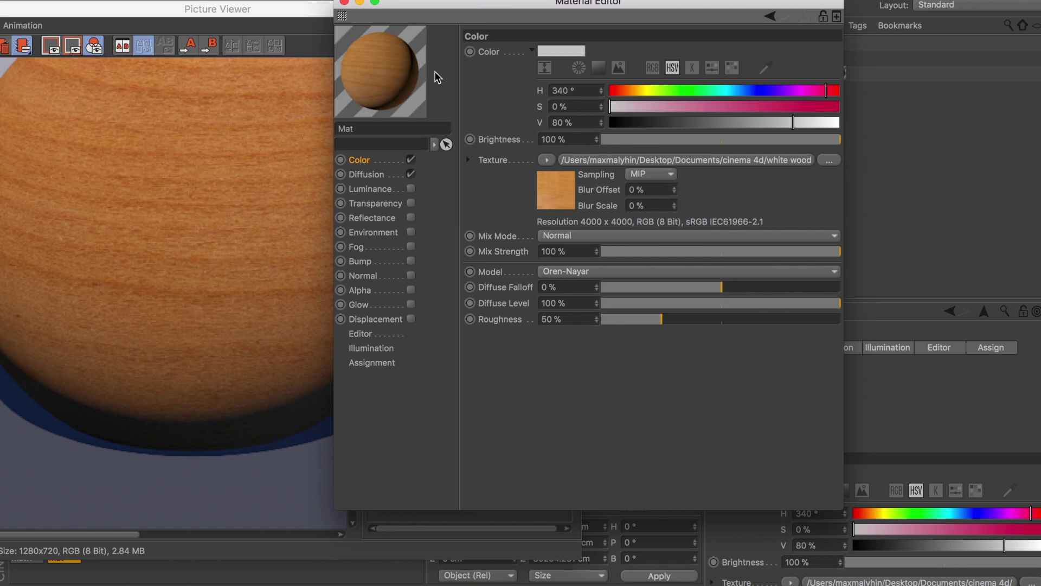
- Close the Material Editor and the Picture Viewer to return to the wooden sphere in the viewport
left_click_drag(529, 3, 577, 27)
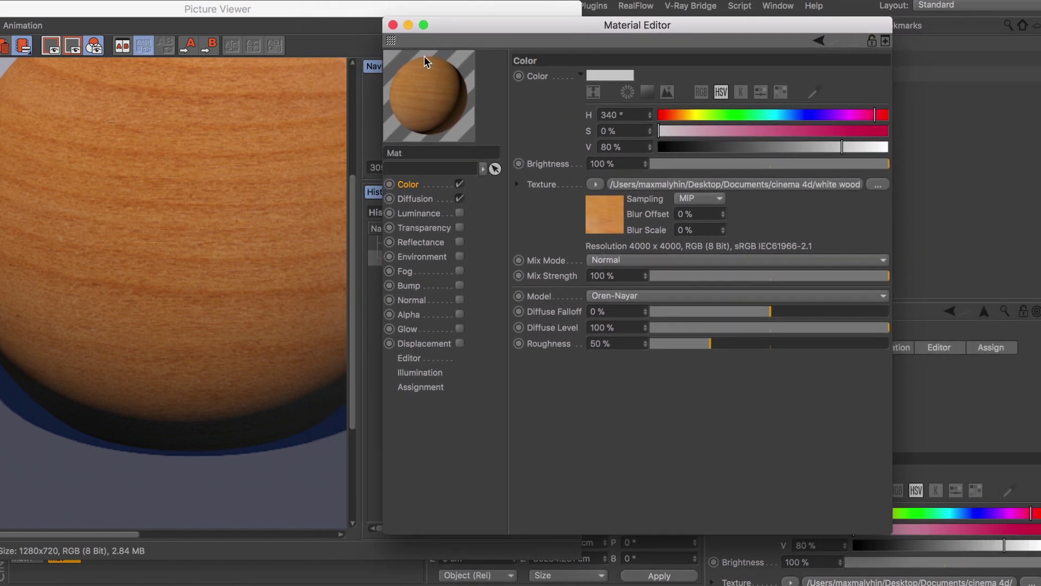
left_click(392, 24)
double_click(272, 9)
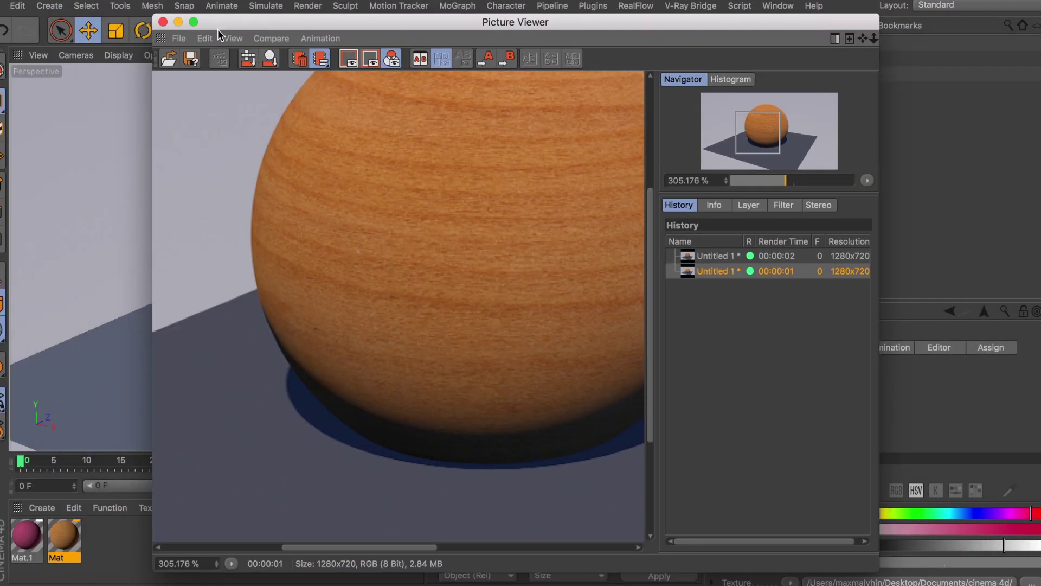
left_click(163, 22)
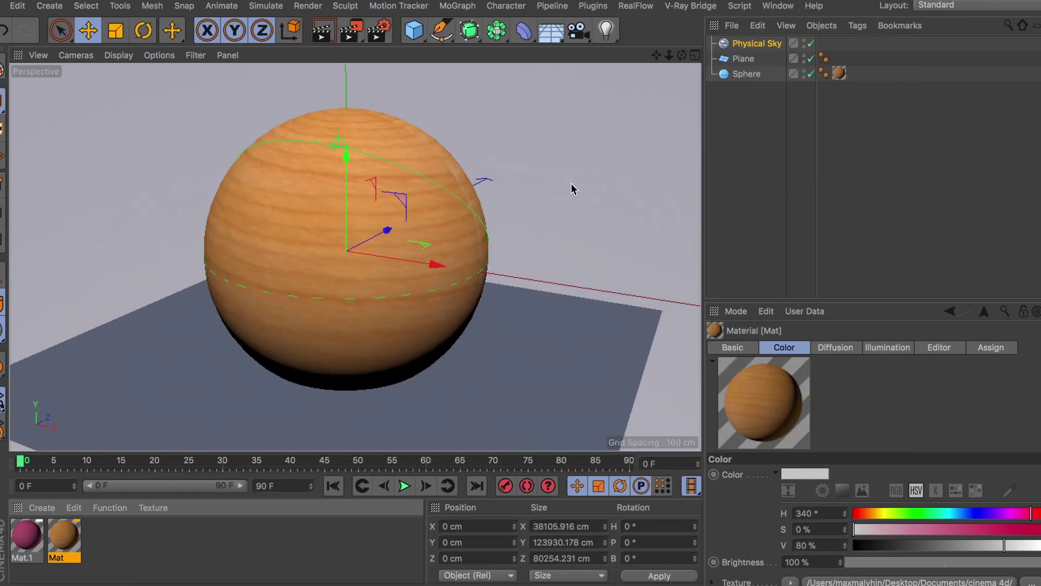